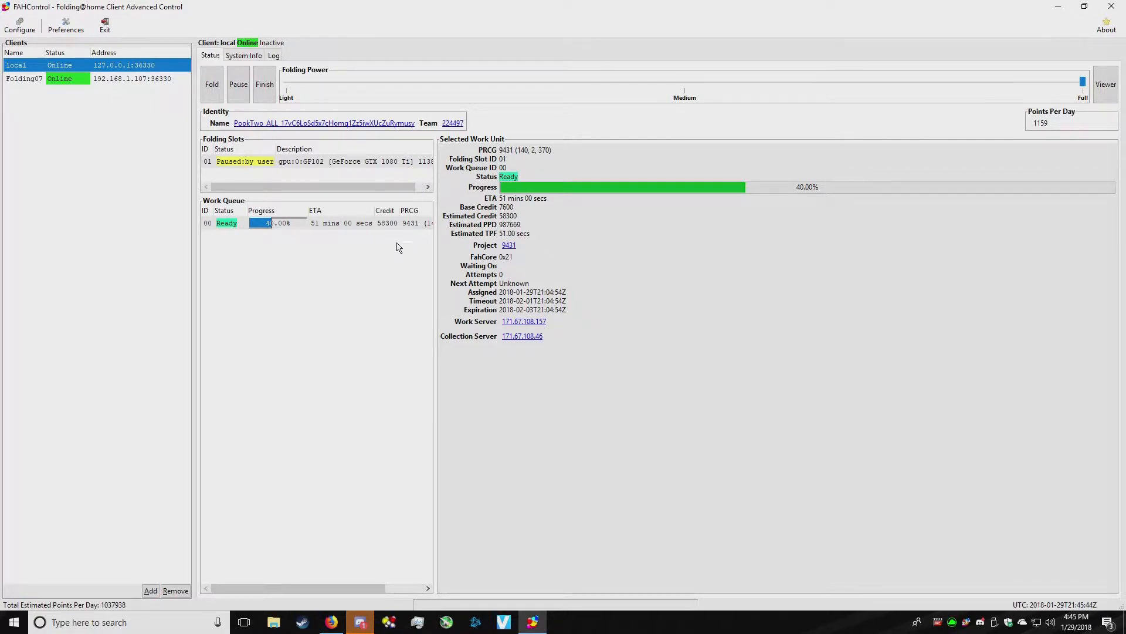
- Open the local client's configuration and paste a connection password into the Connection tab
left_click(101, 78)
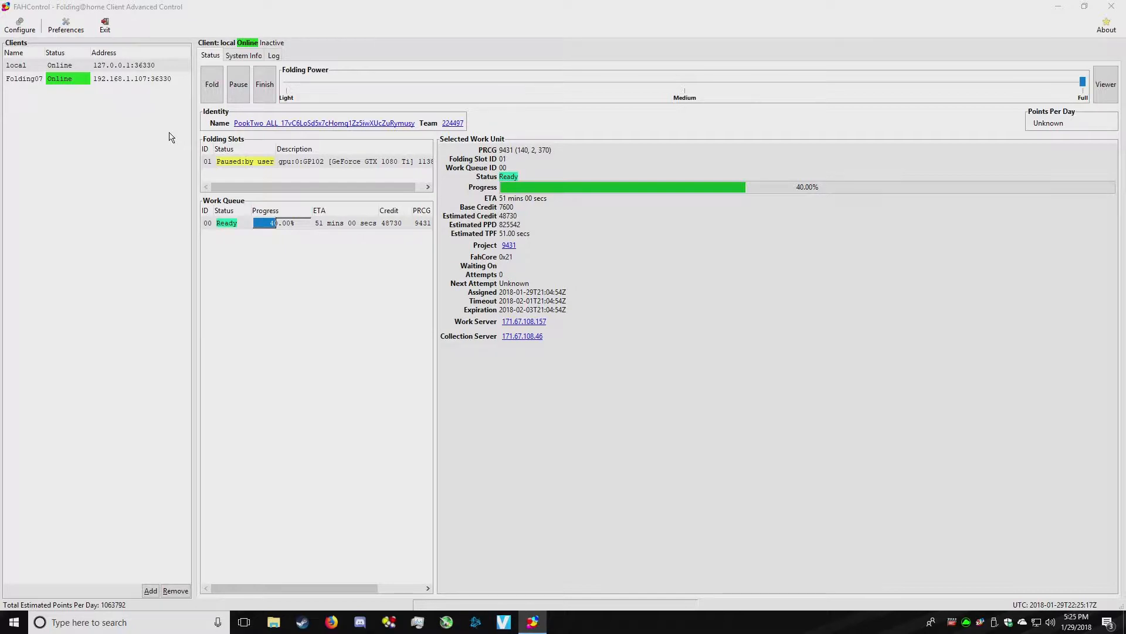
left_click(141, 65)
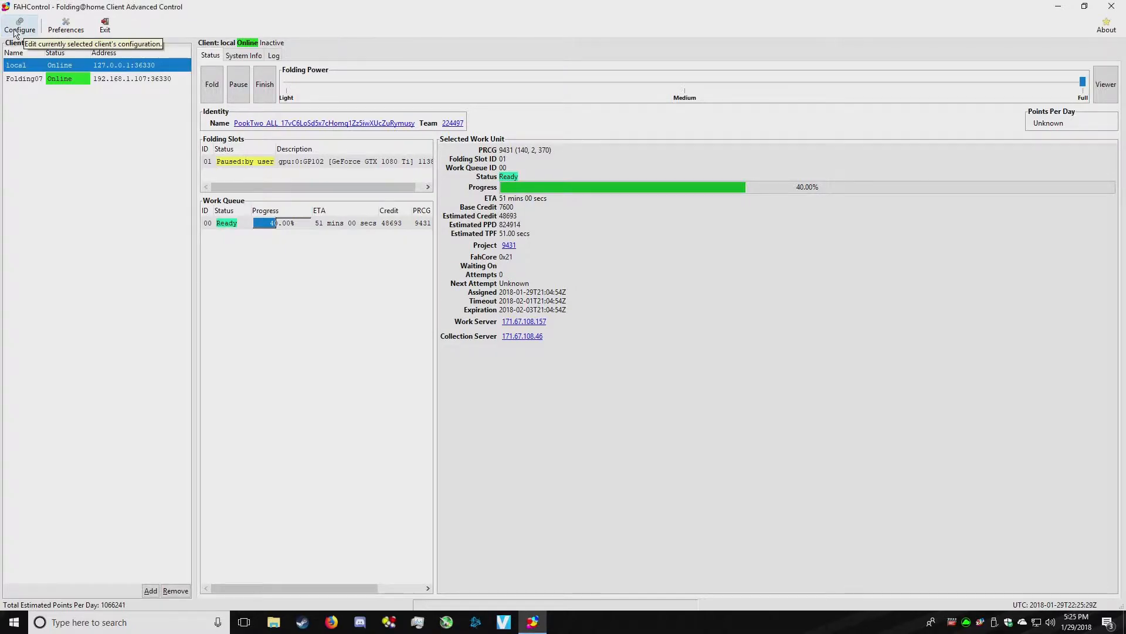
left_click(14, 30)
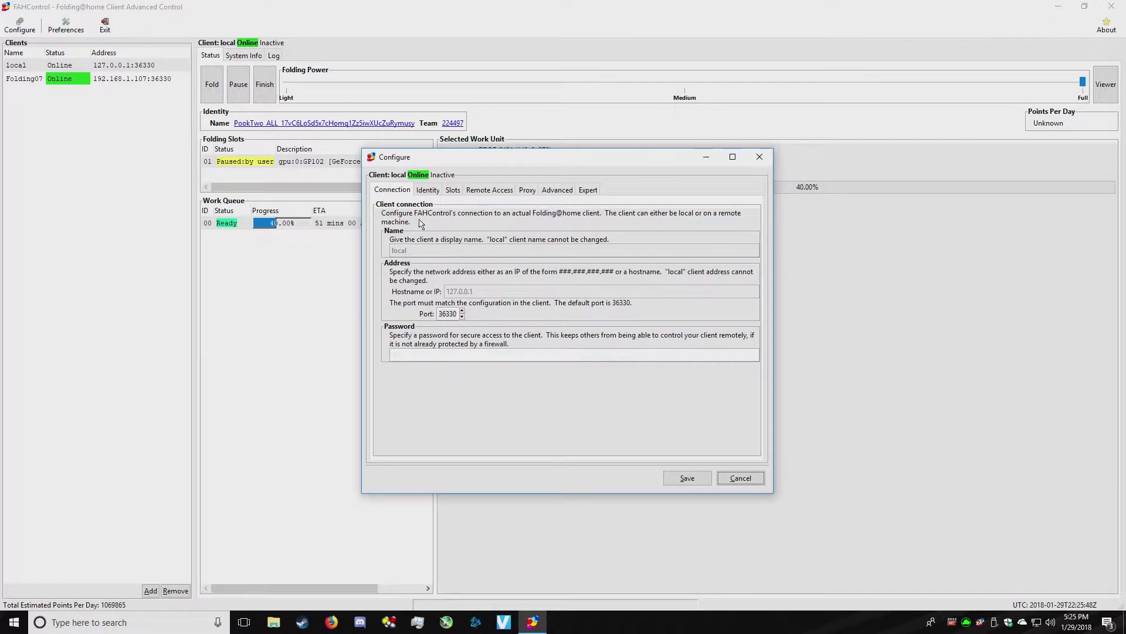
left_click(419, 359)
key("ctrl+v")
- Bring up the Remote Access IP Address Restriction list (Allow 127.0.0.1, Deny 0/0)
left_click(486, 190)
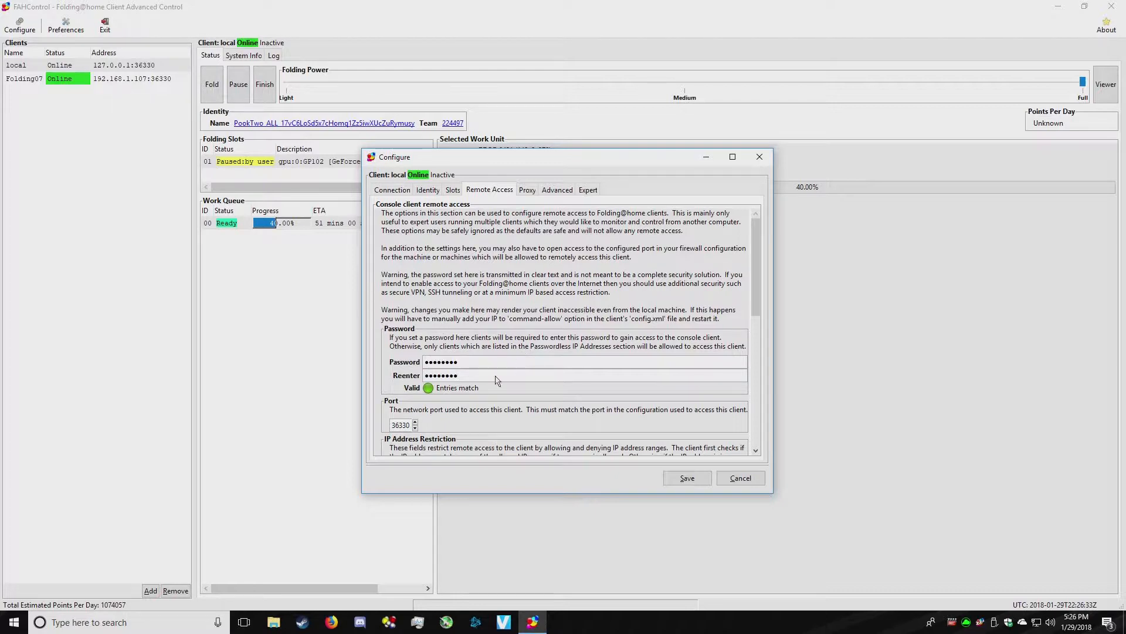
scroll(497, 380, "down", 5)
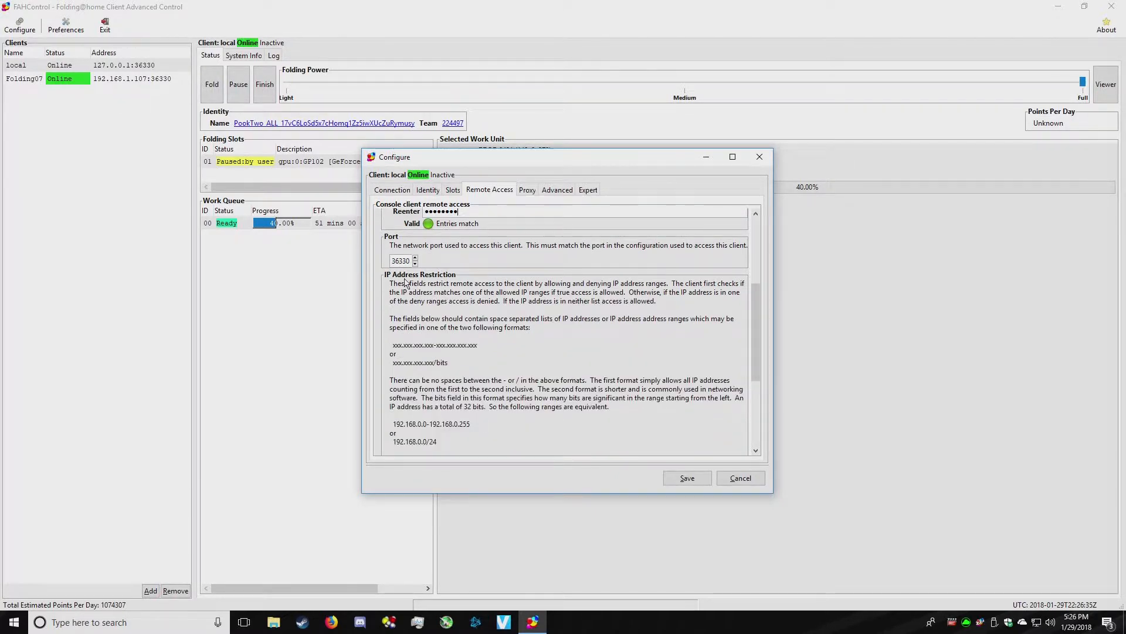
scroll(496, 299, "down", 1)
scroll(497, 299, "down", 1)
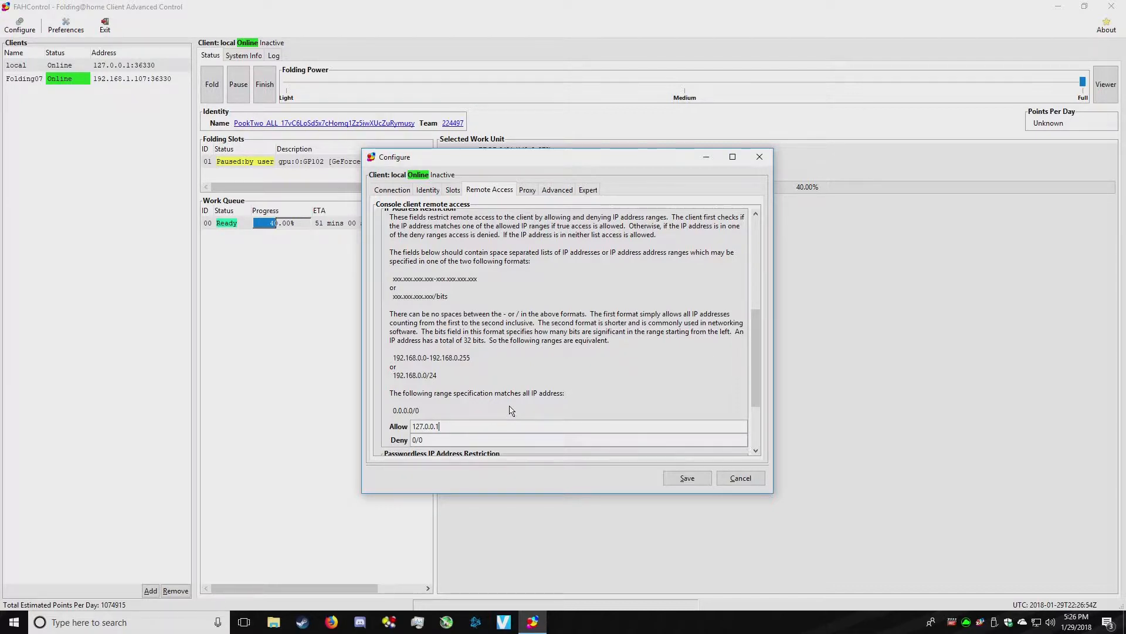
- Add 192.168.1.4 to the Allow list, remove ',192.168.1.100', and save the local client settings
type("192.168.1.4,")
type("192.168.1.5")
scroll(512, 399, "down", 3)
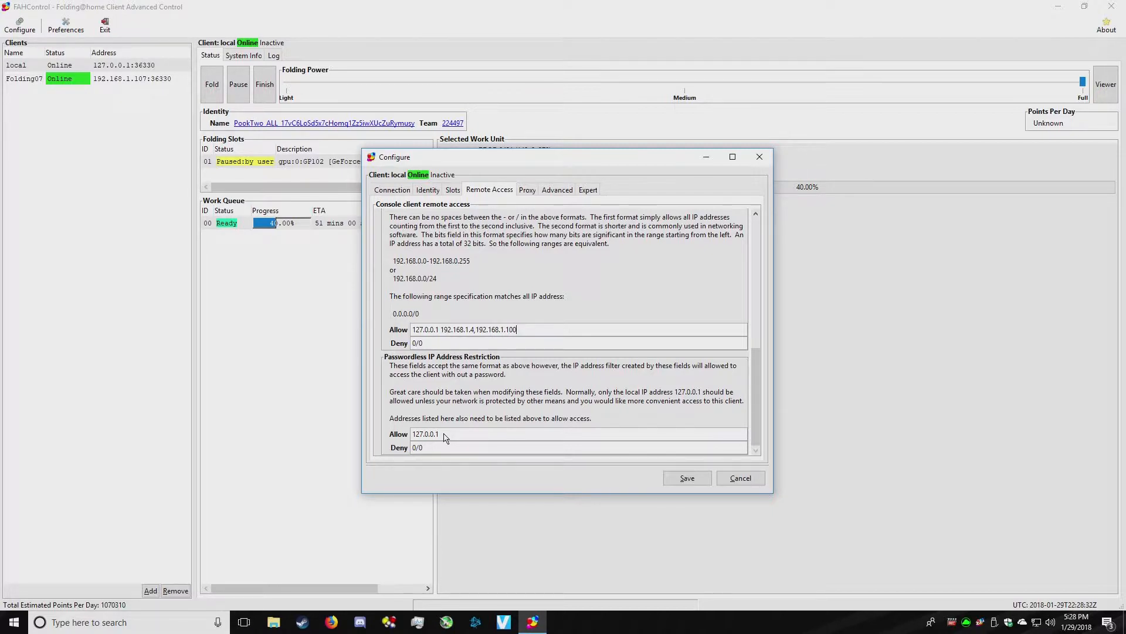
scroll(511, 399, "up", 2)
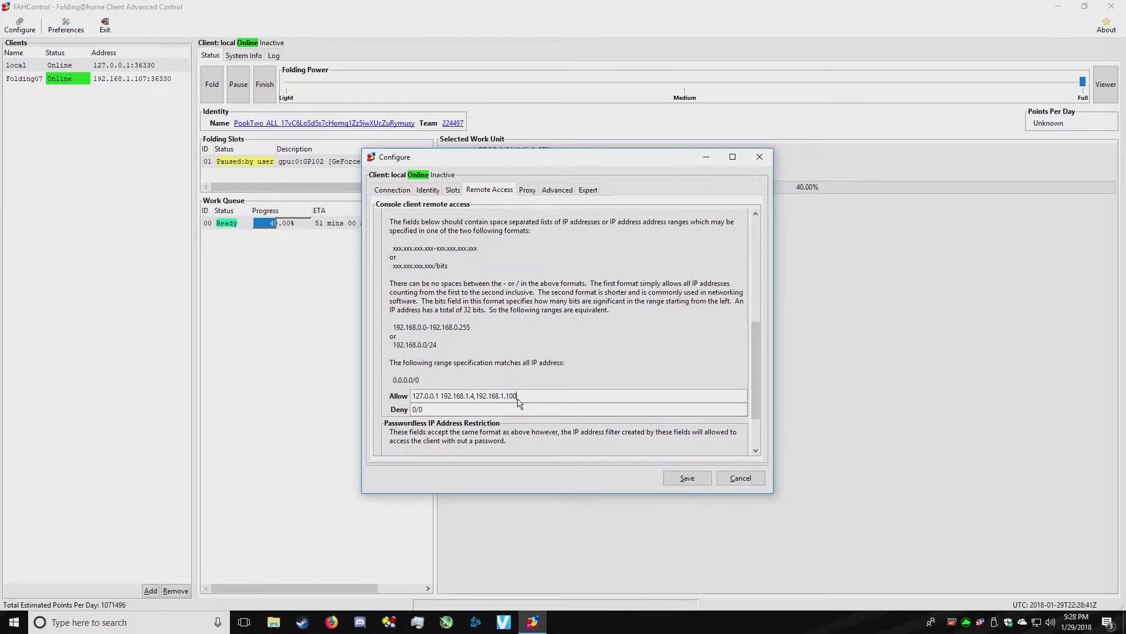
left_click_drag(519, 398, 473, 400)
key("BackSpace")
scroll(514, 401, "down", 2)
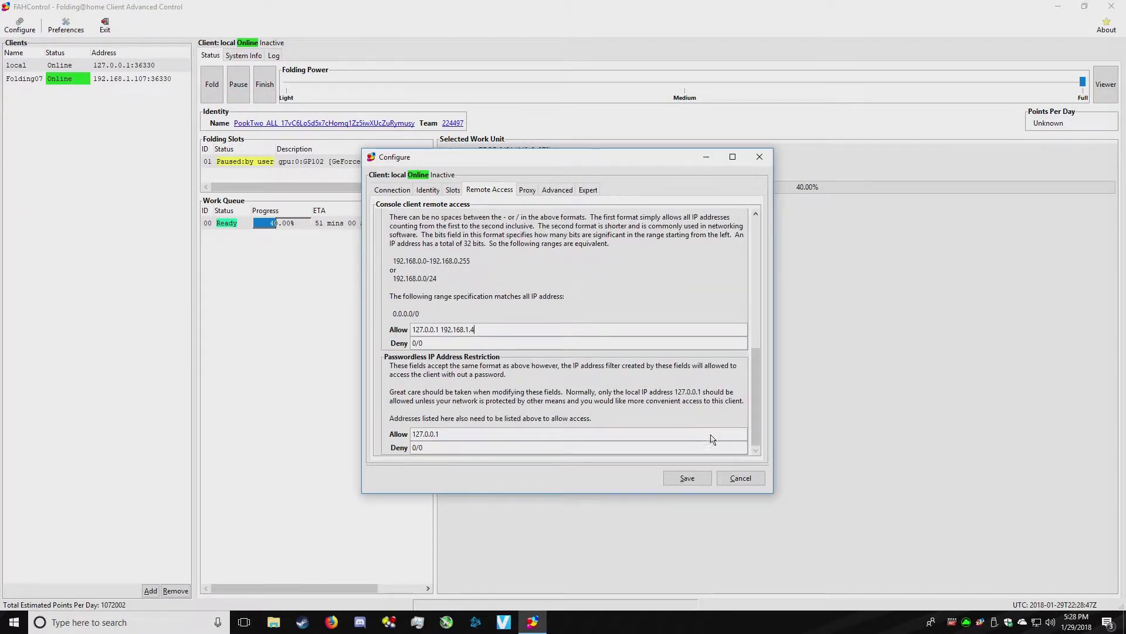
left_click(687, 475)
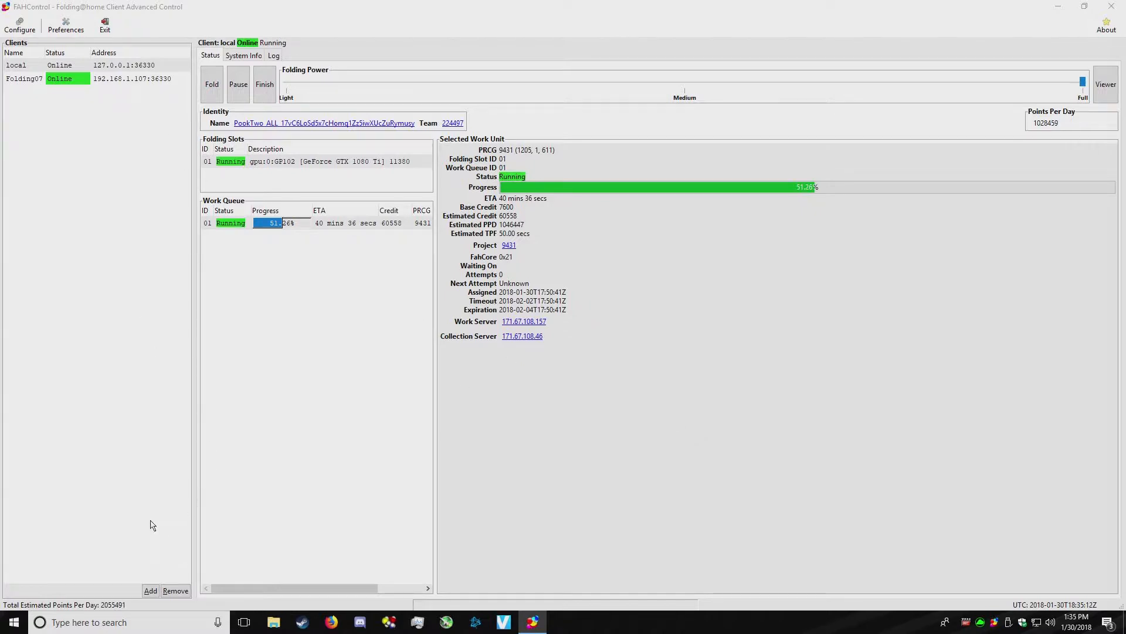
- Add a client named Folding08 with hostname 192.168.1.108 and save it
left_click(150, 590)
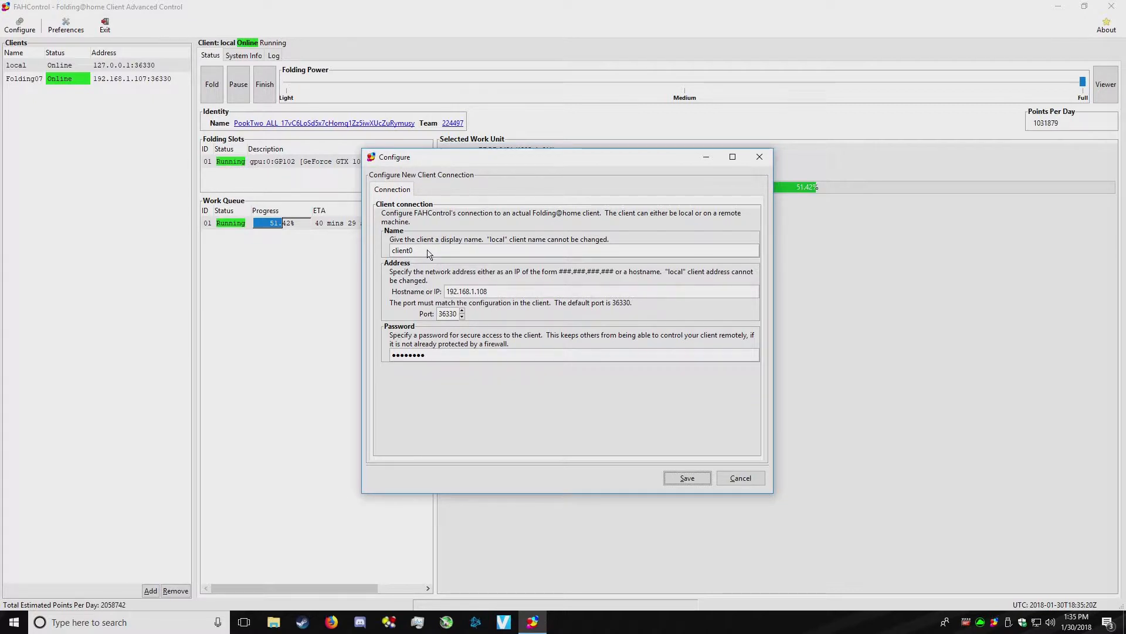
type("Folding08")
key("Tab")
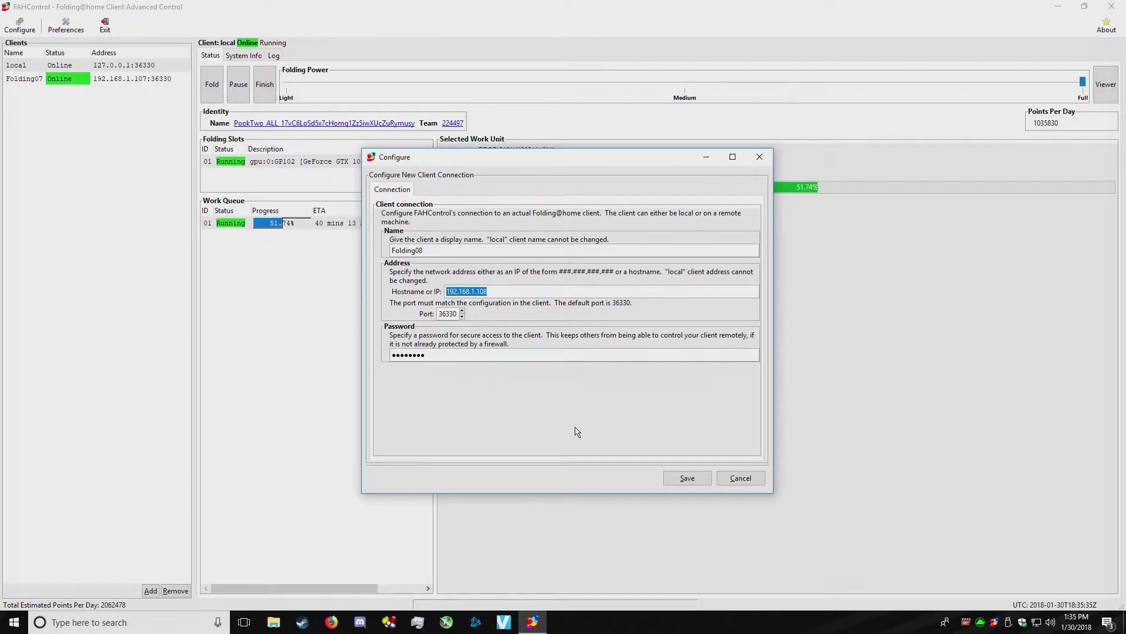
left_click(687, 477)
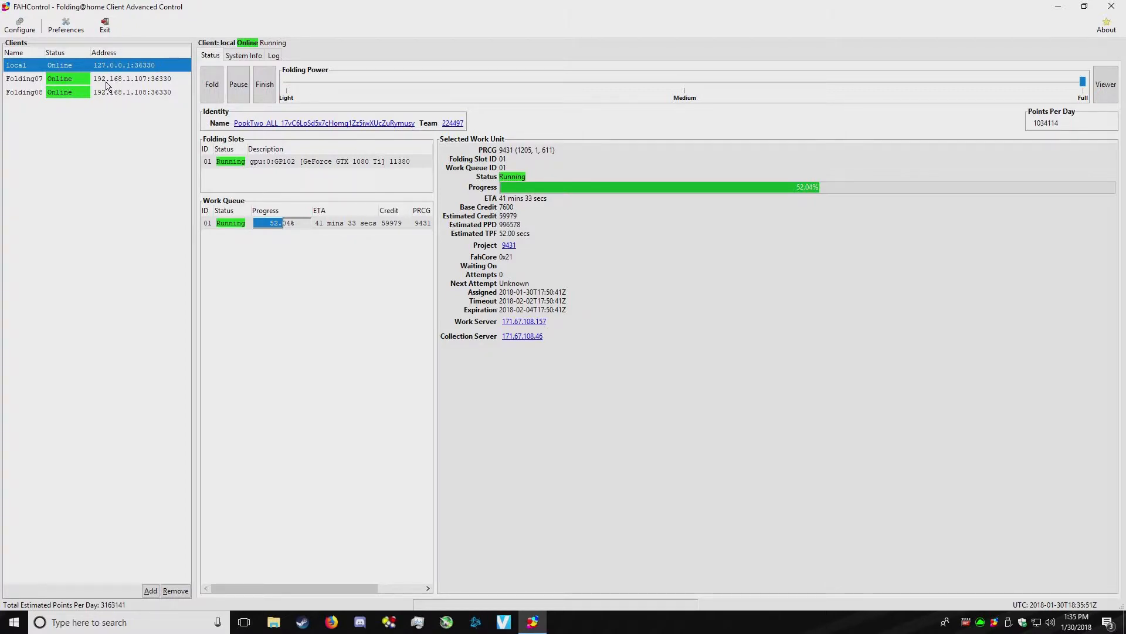
left_click(106, 83)
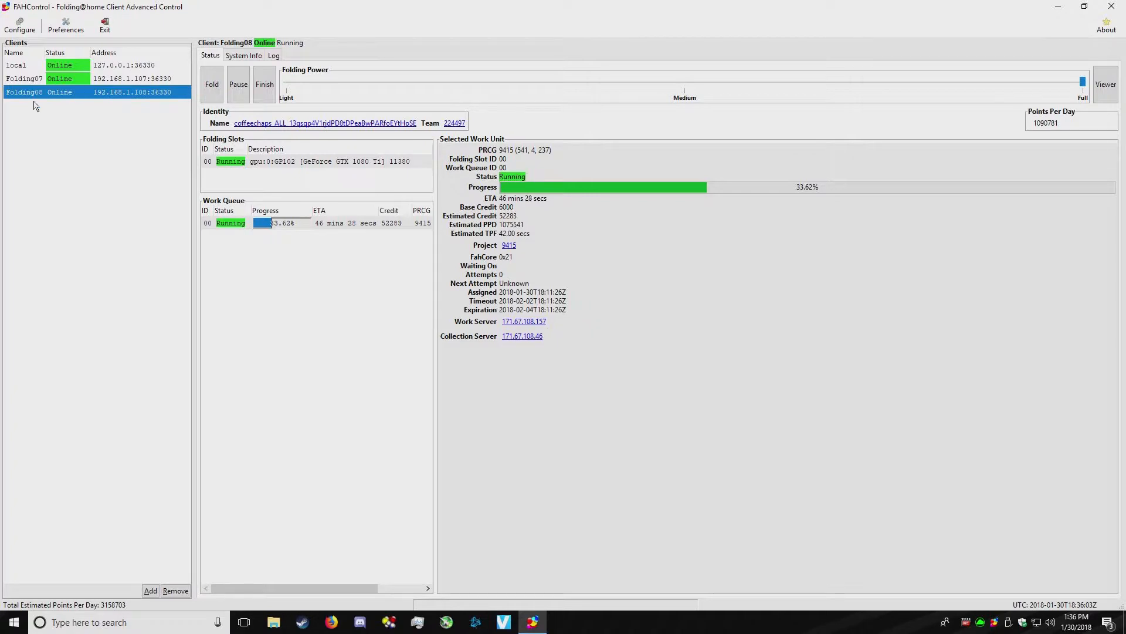
left_click(20, 25)
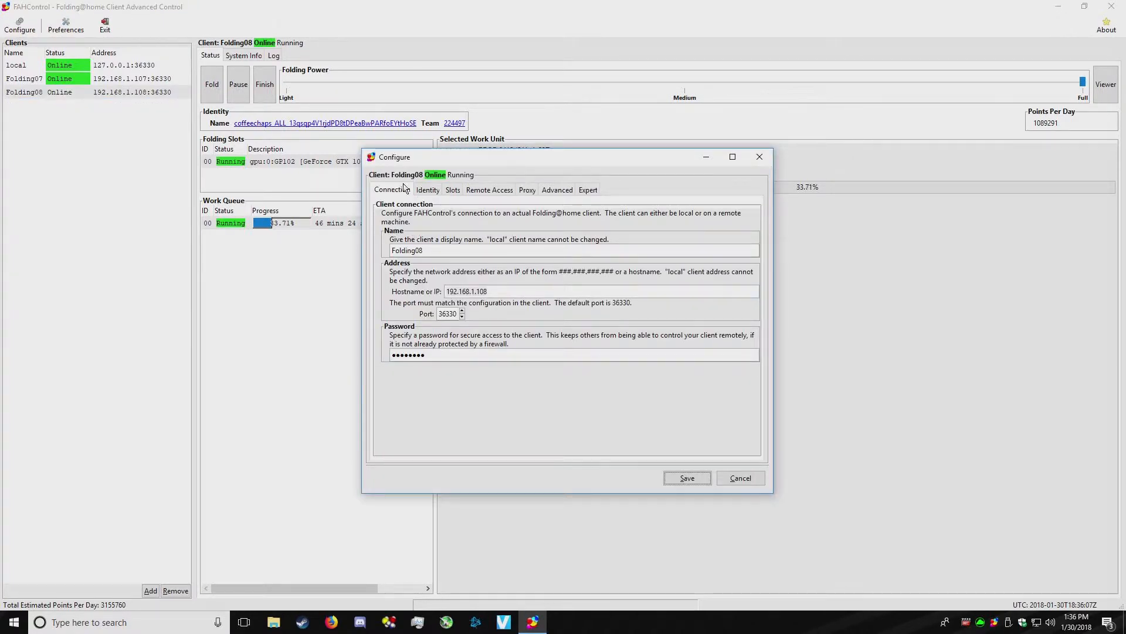
left_click(427, 188)
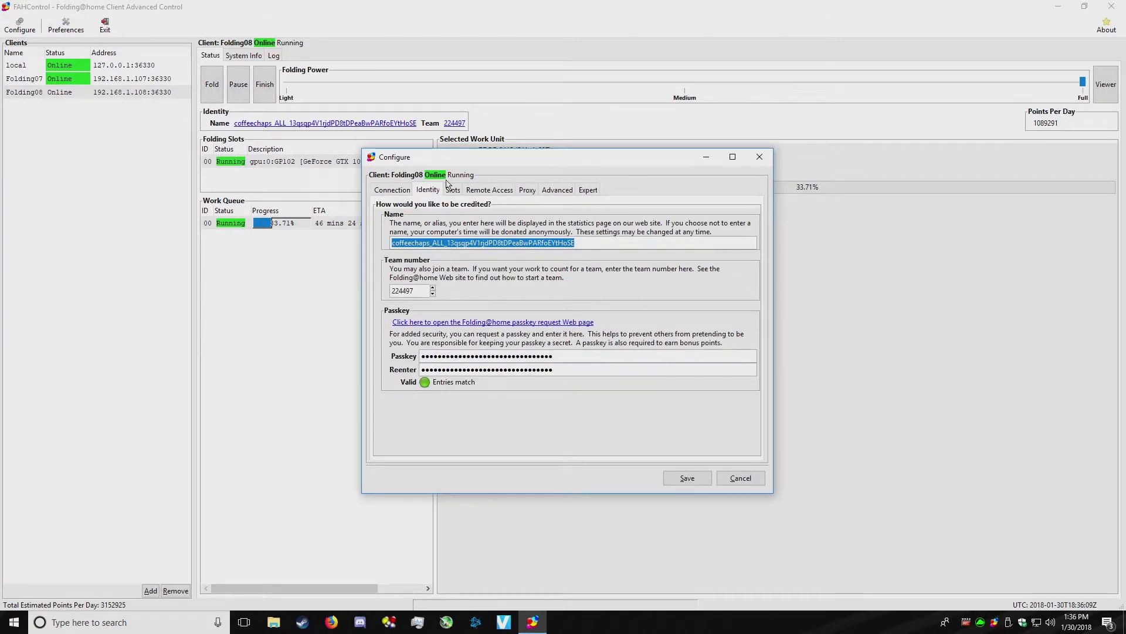
left_click(397, 189)
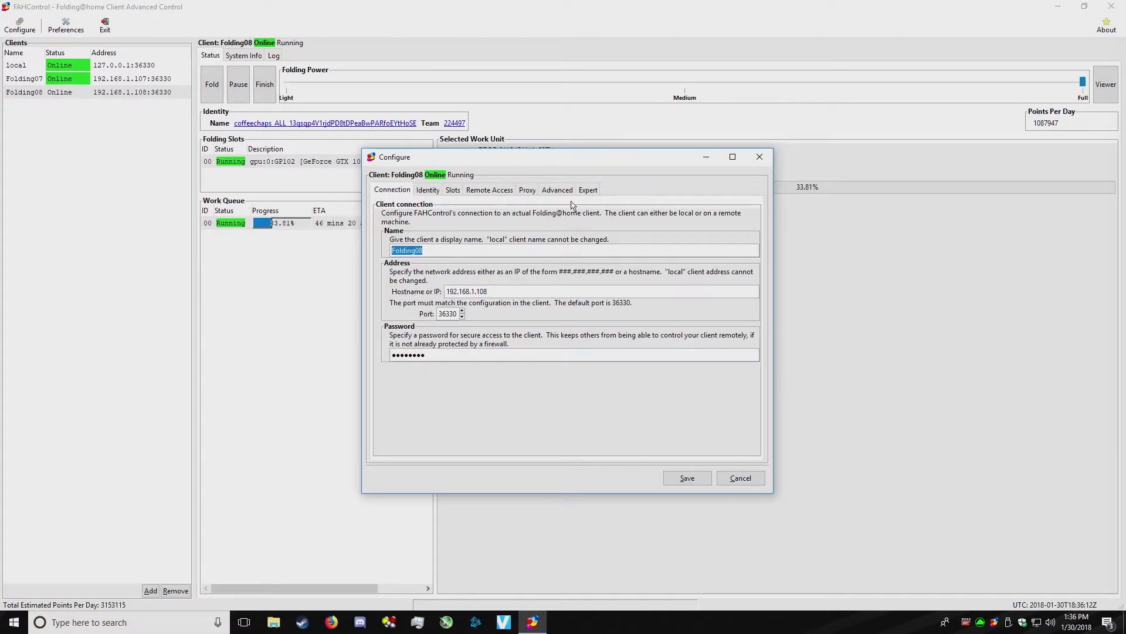
left_click(760, 156)
left_click(124, 68)
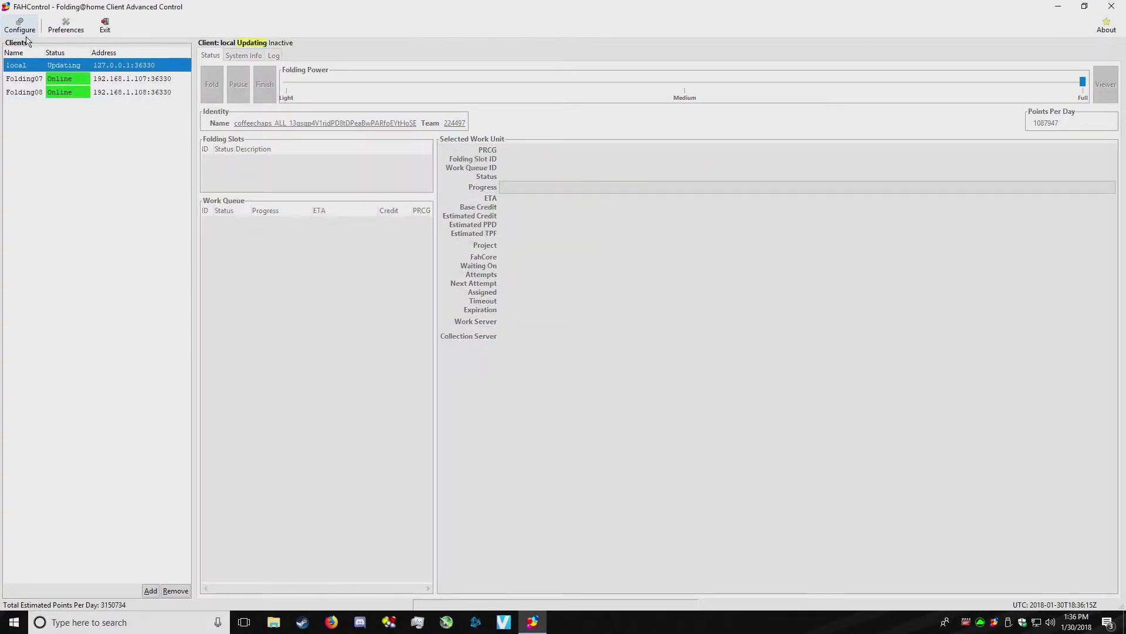
left_click(23, 30)
left_click(426, 190)
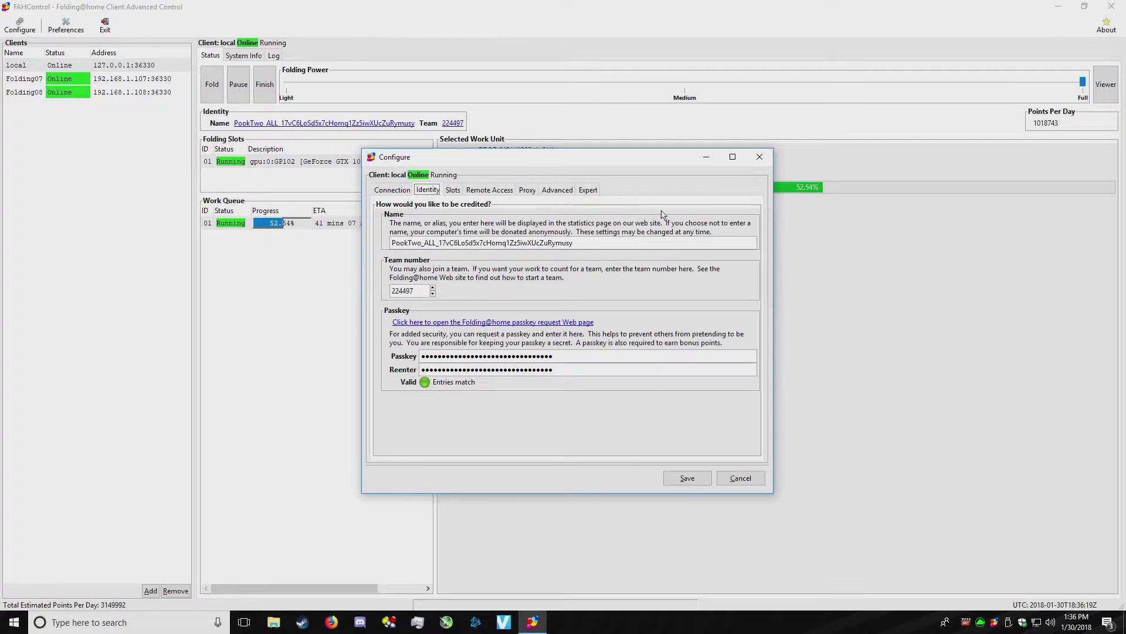
left_click(761, 157)
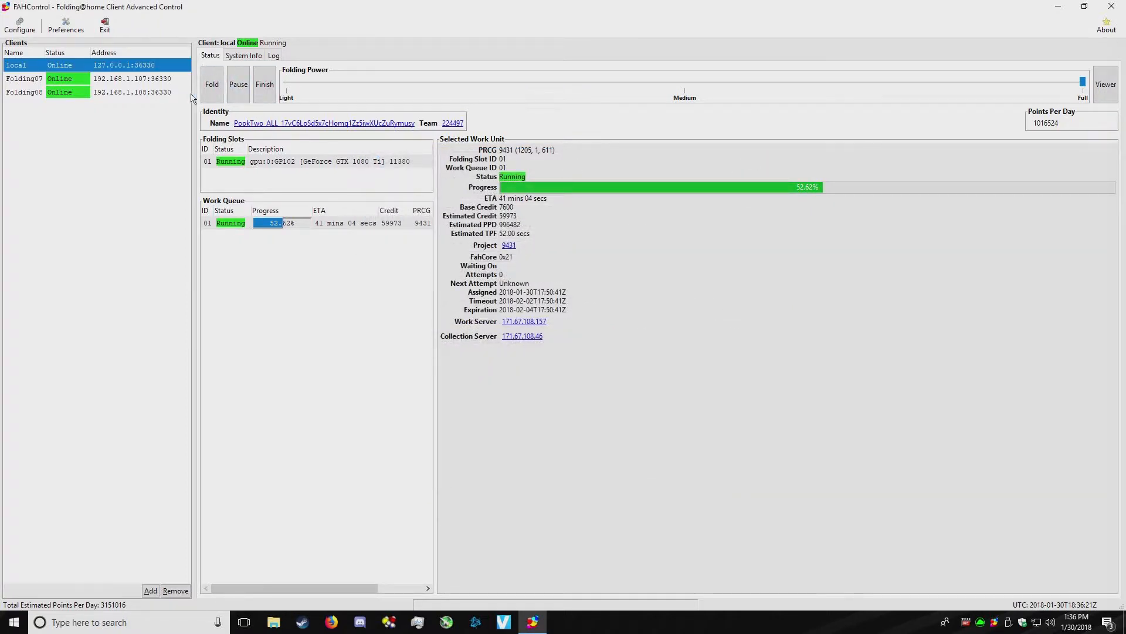
- Review the system info and logs of the Folding08, Folding07 and local clients
left_click(101, 93)
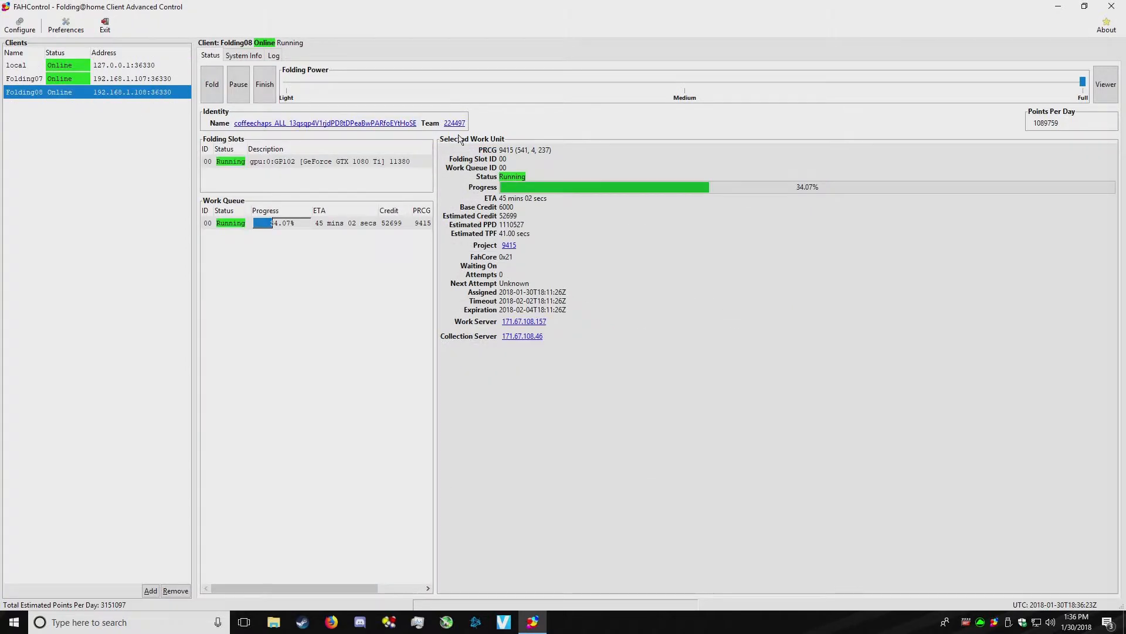
left_click(239, 57)
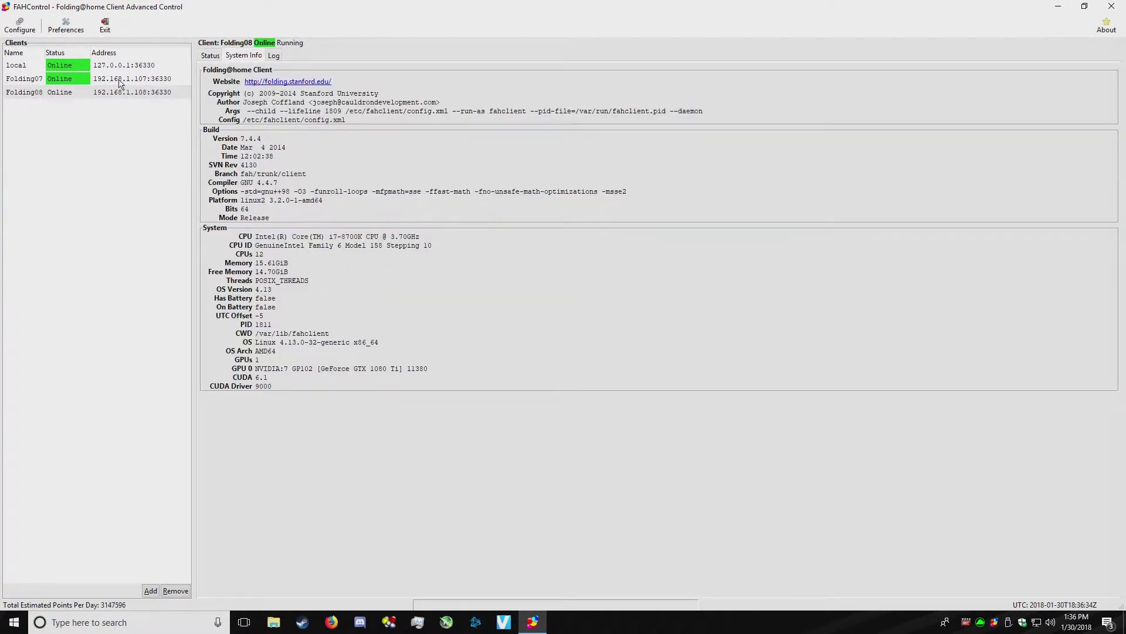
left_click(132, 67)
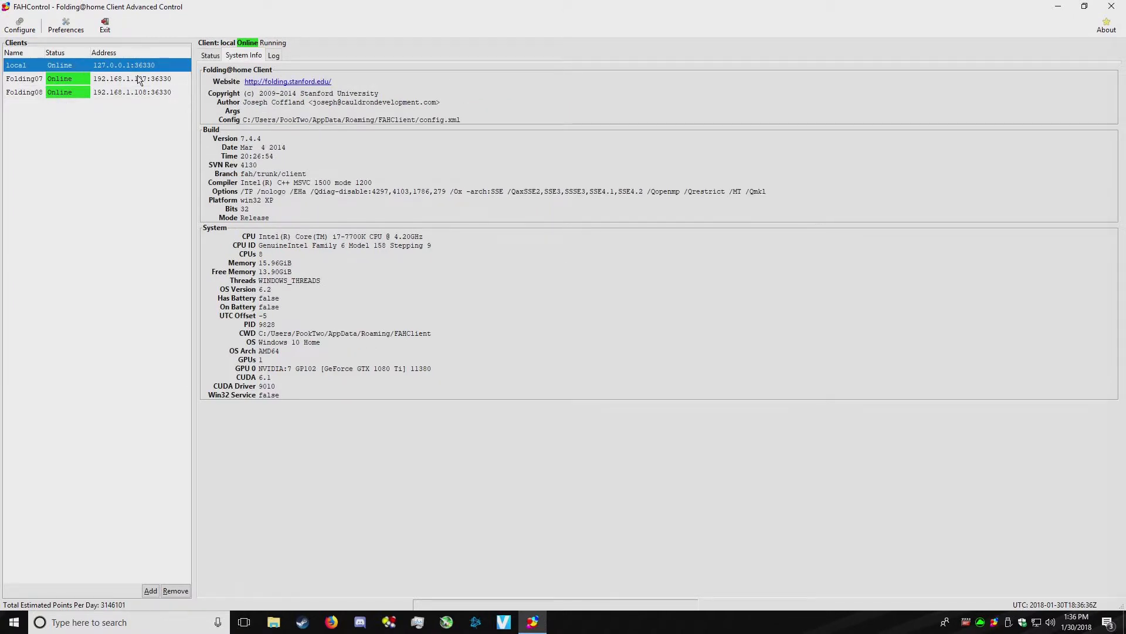
left_click(134, 92)
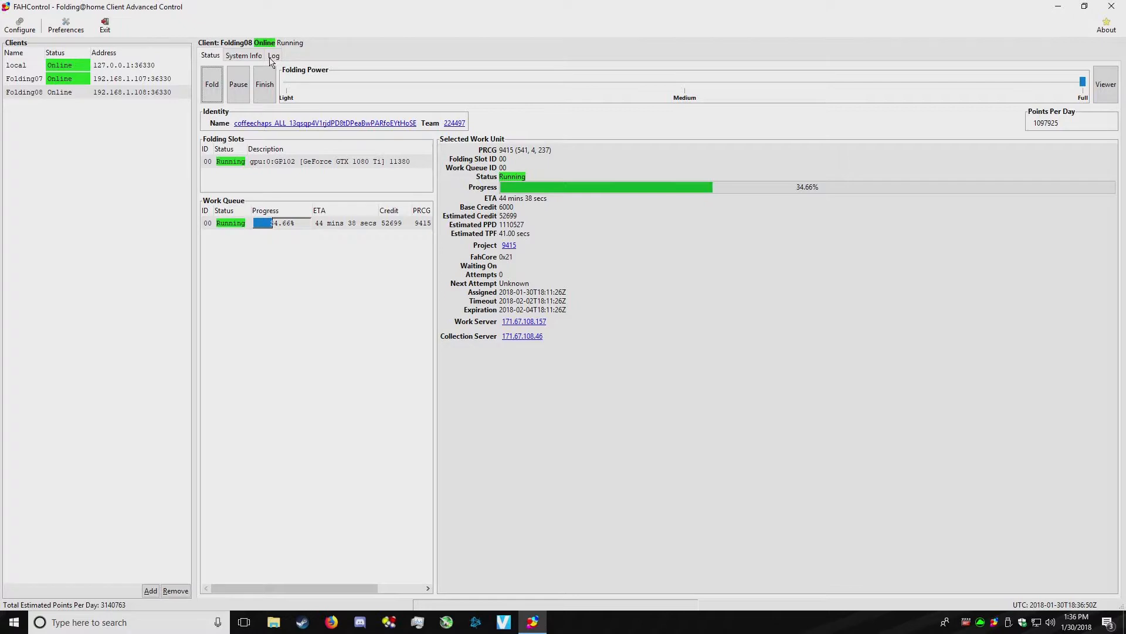
left_click(271, 59)
left_click(148, 75)
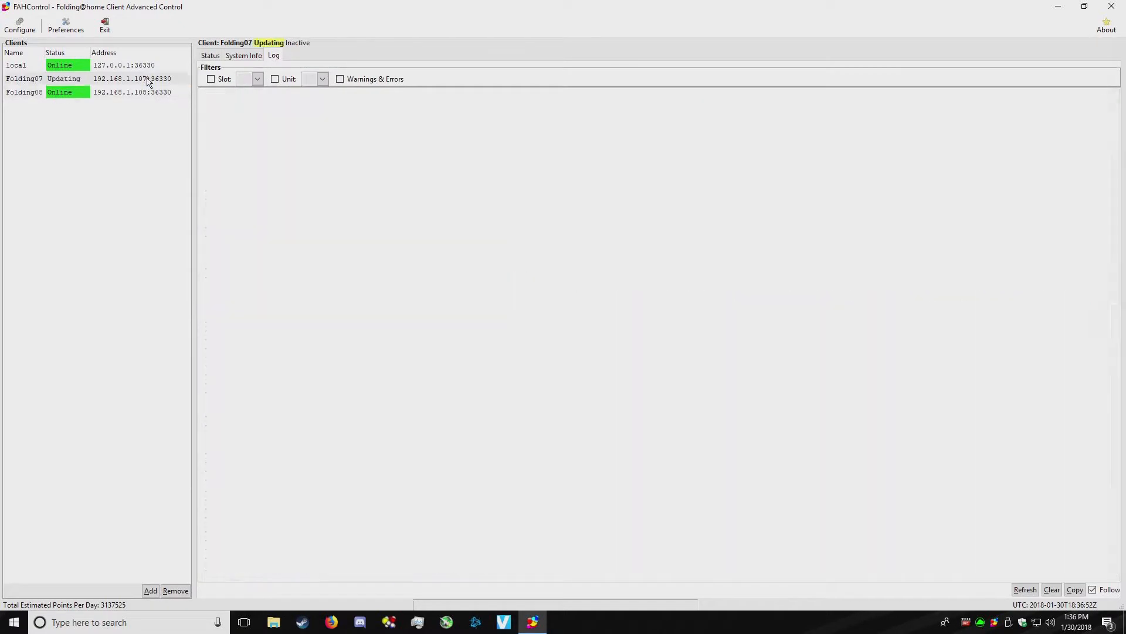
left_click(151, 64)
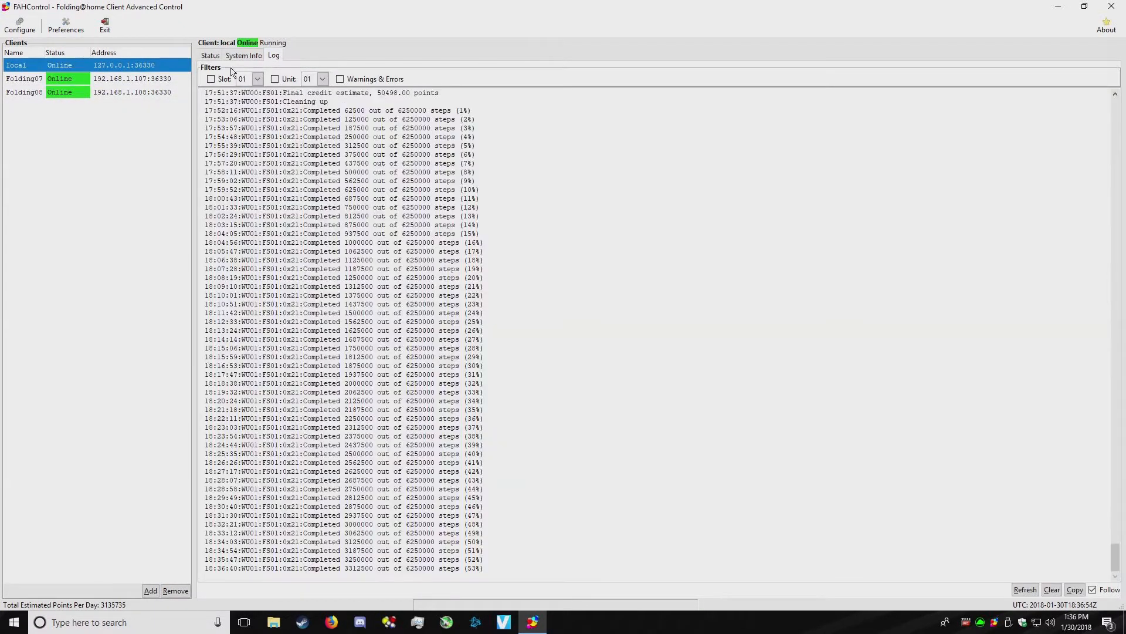
left_click(203, 56)
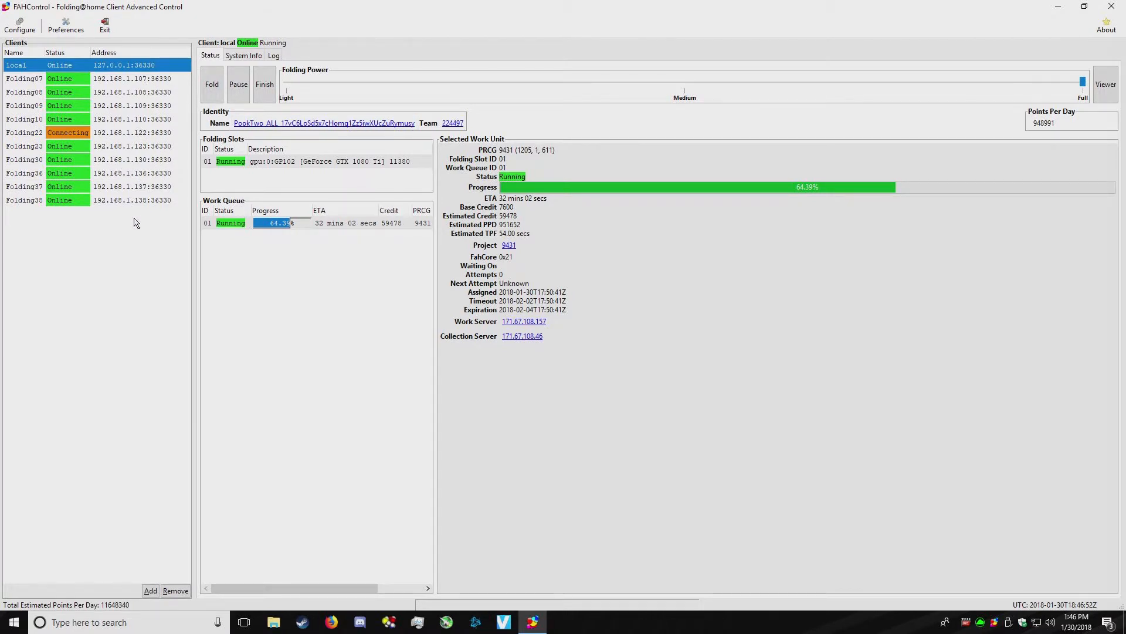
- Check the work unit status of Folding22, Folding23, local, Folding07 and Folding08 in turn
left_click(115, 137)
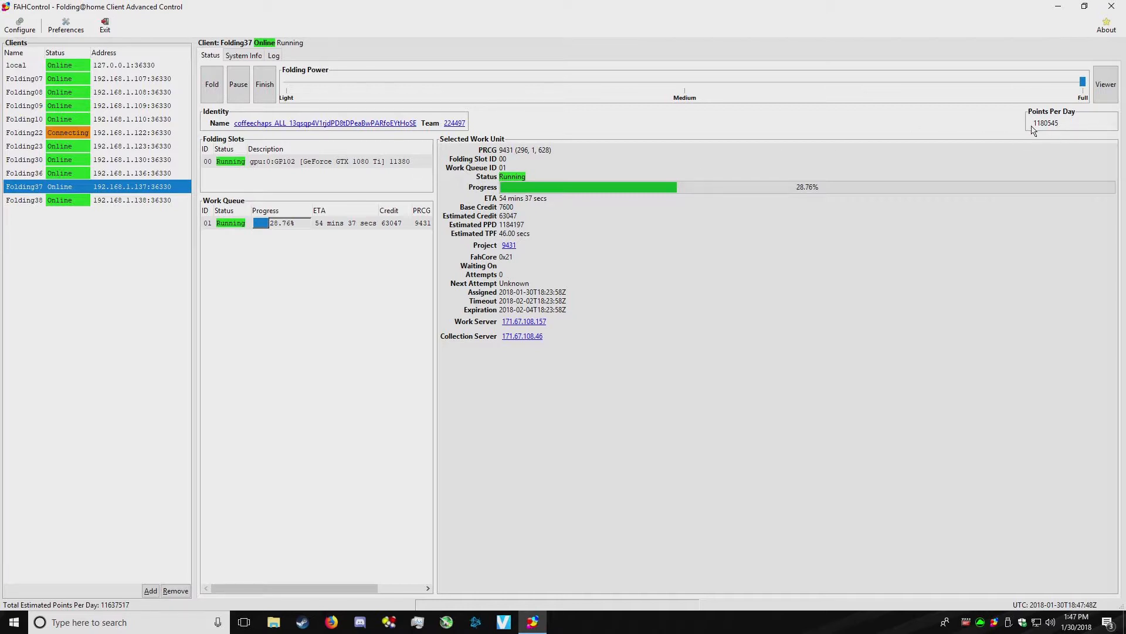
left_click(117, 146)
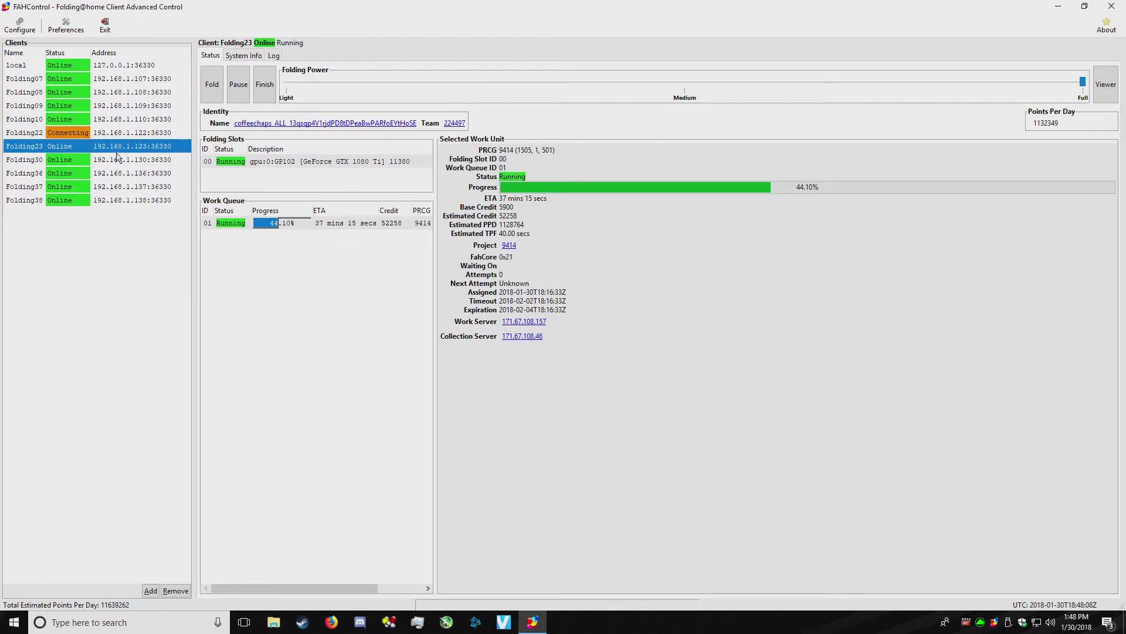
left_click(97, 65)
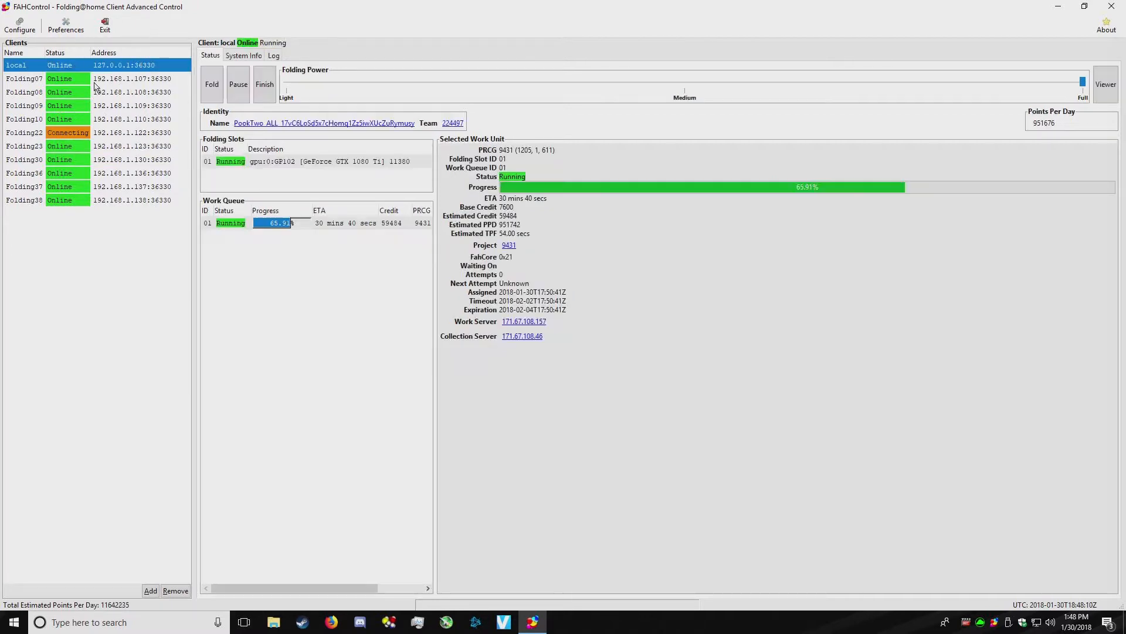
left_click(115, 79)
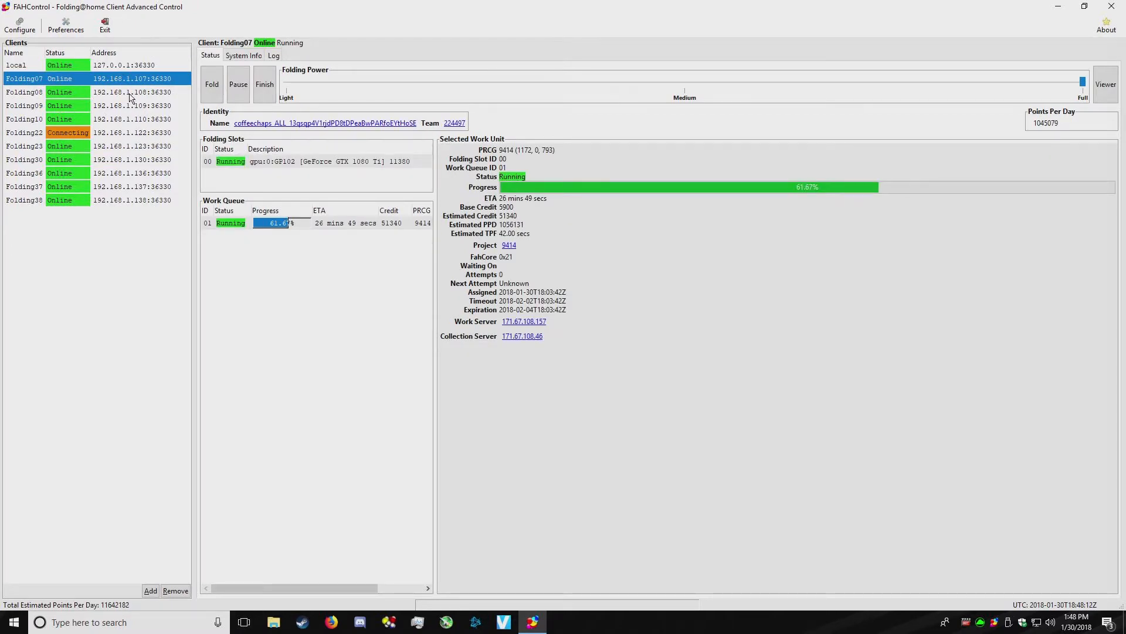
left_click(129, 94)
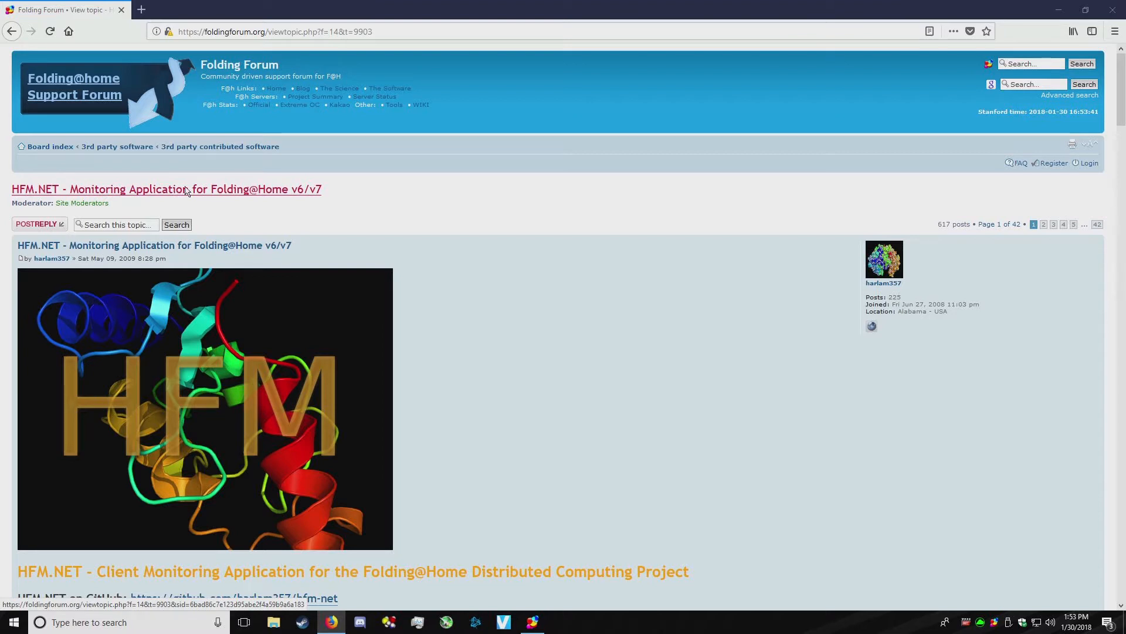
- Scroll the HFM.NET forum post and follow its link to the hfm-net GitHub repository
scroll(470, 293, "down", 3)
scroll(469, 293, "down", 3)
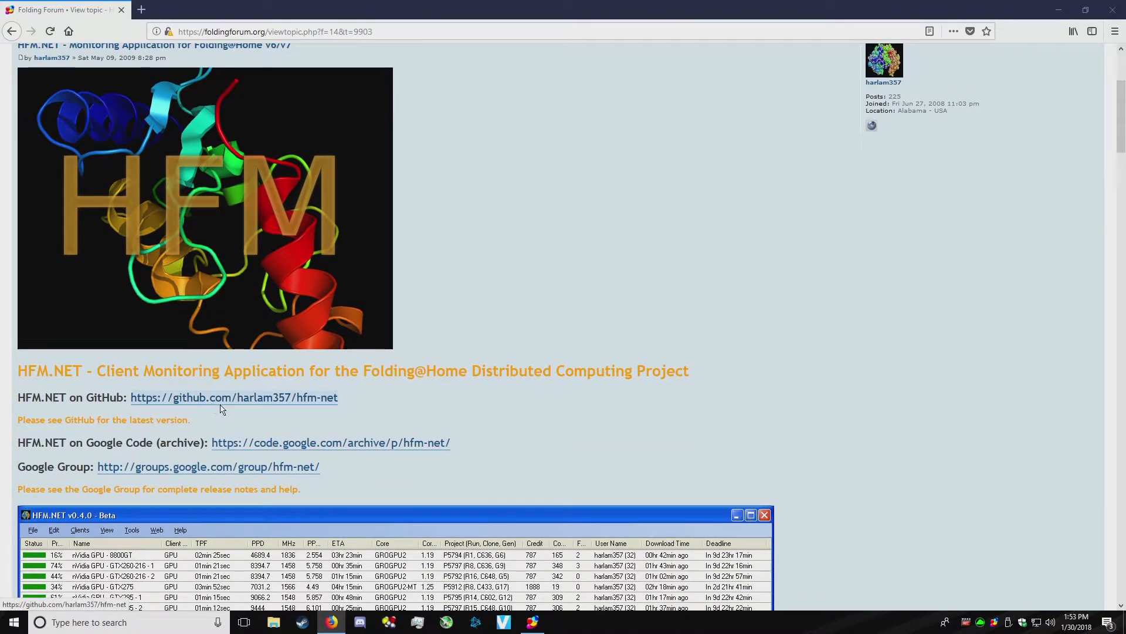
left_click(196, 401)
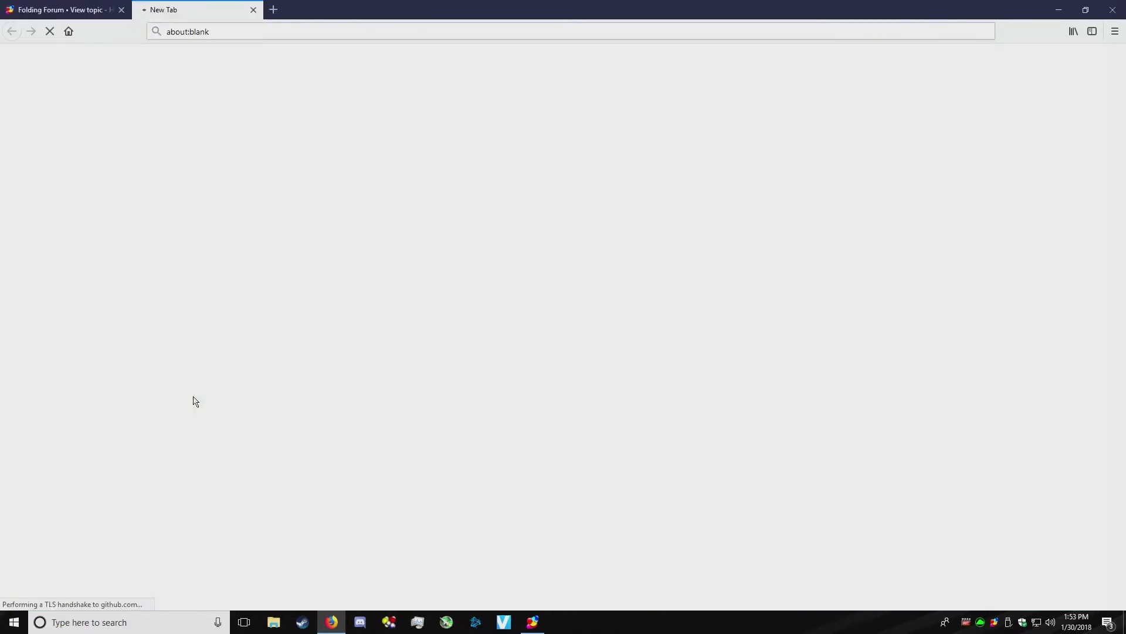
scroll(607, 358, "down", 5)
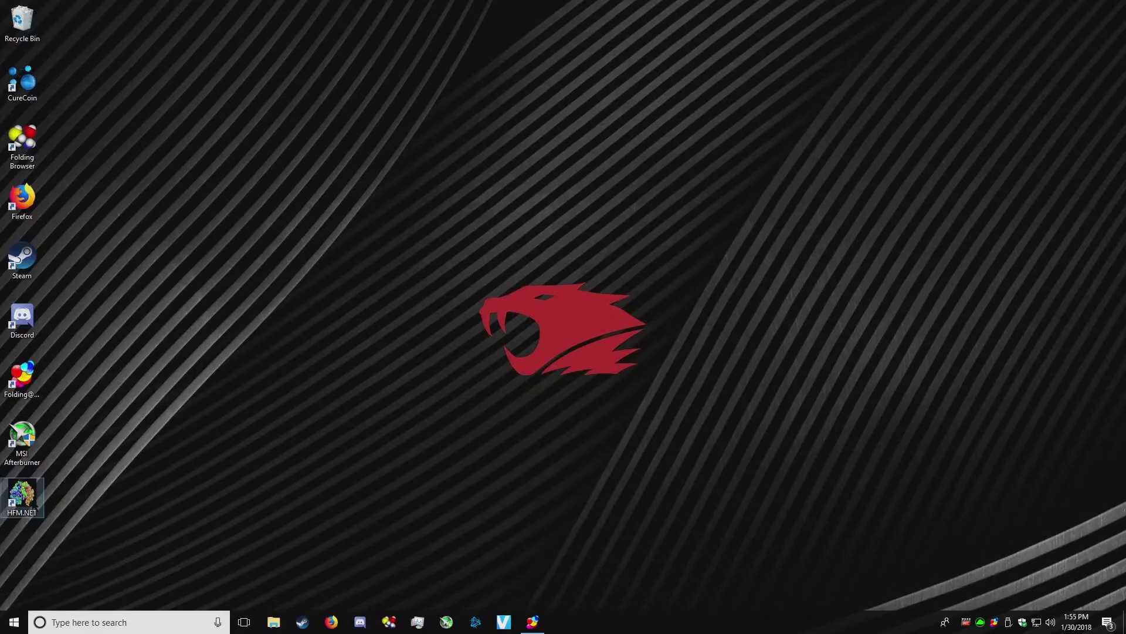
- Launch HFM.NET and add 'Folding Controller' at 127.0.0.1 port 36330 after a successful connection test
double_click(24, 496)
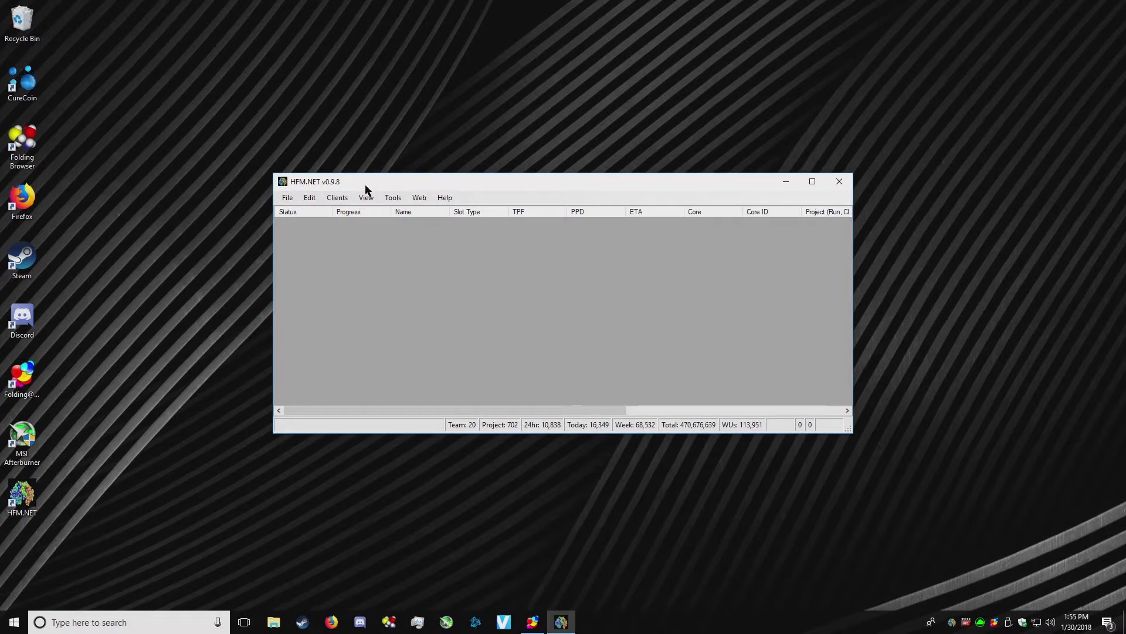
left_click(813, 181)
left_click(64, 21)
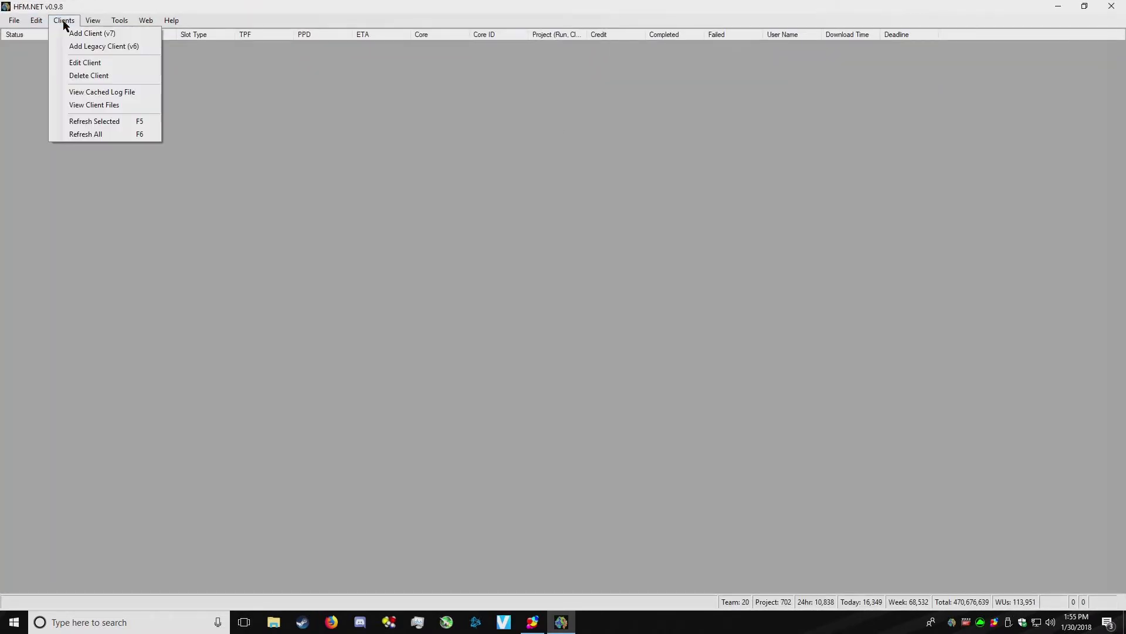
left_click(89, 33)
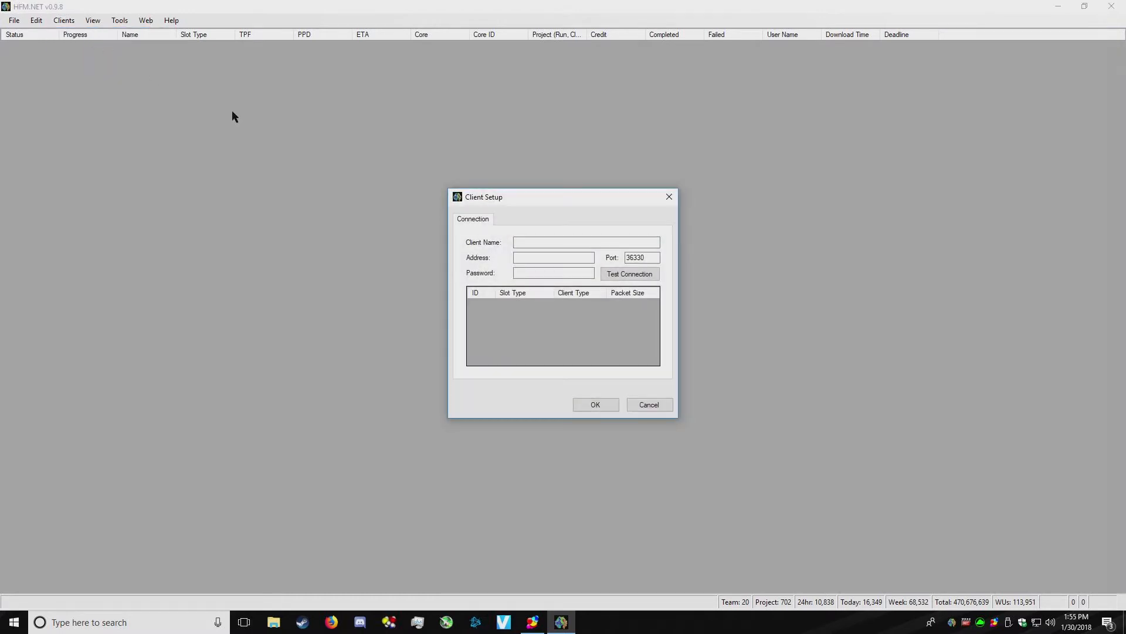
left_click(570, 244)
type("Folding Controller")
left_click(548, 262)
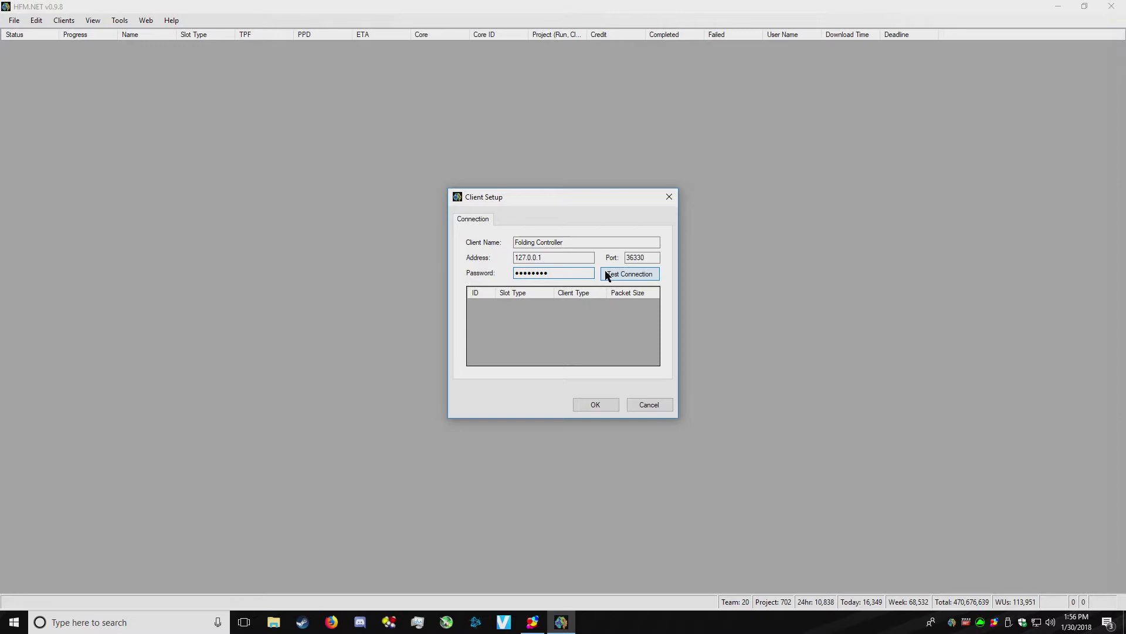
left_click(607, 276)
left_click(596, 401)
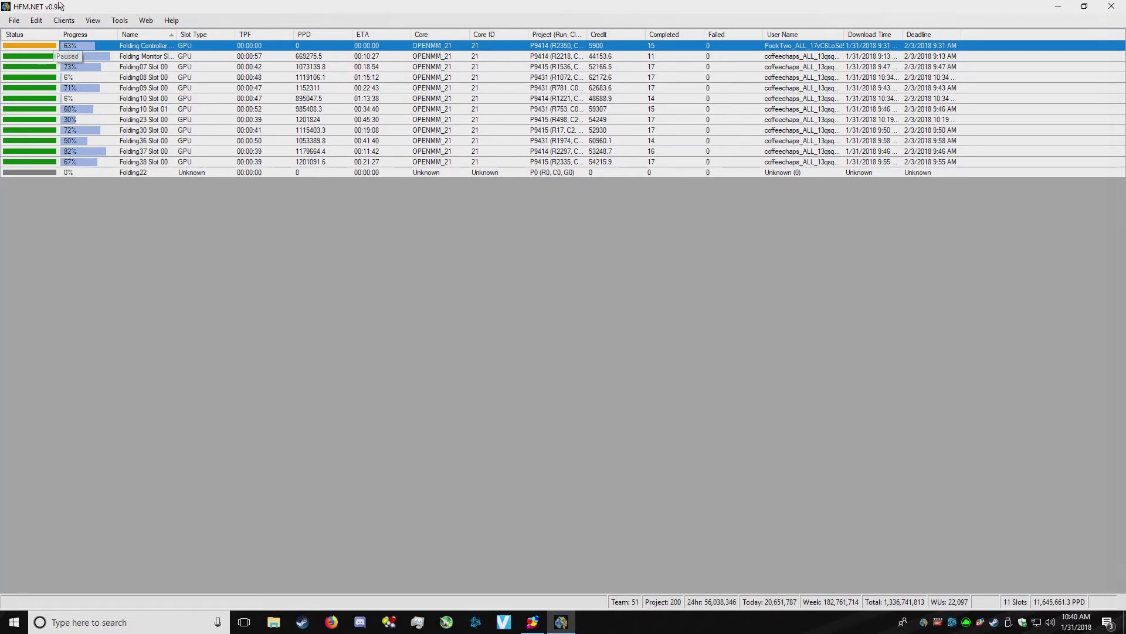
- Open HFM.NET's Edit menu
left_click(36, 21)
- Open Preferences' Web Settings and test the Extreme Overclocking user ID on its stats page
left_click(64, 34)
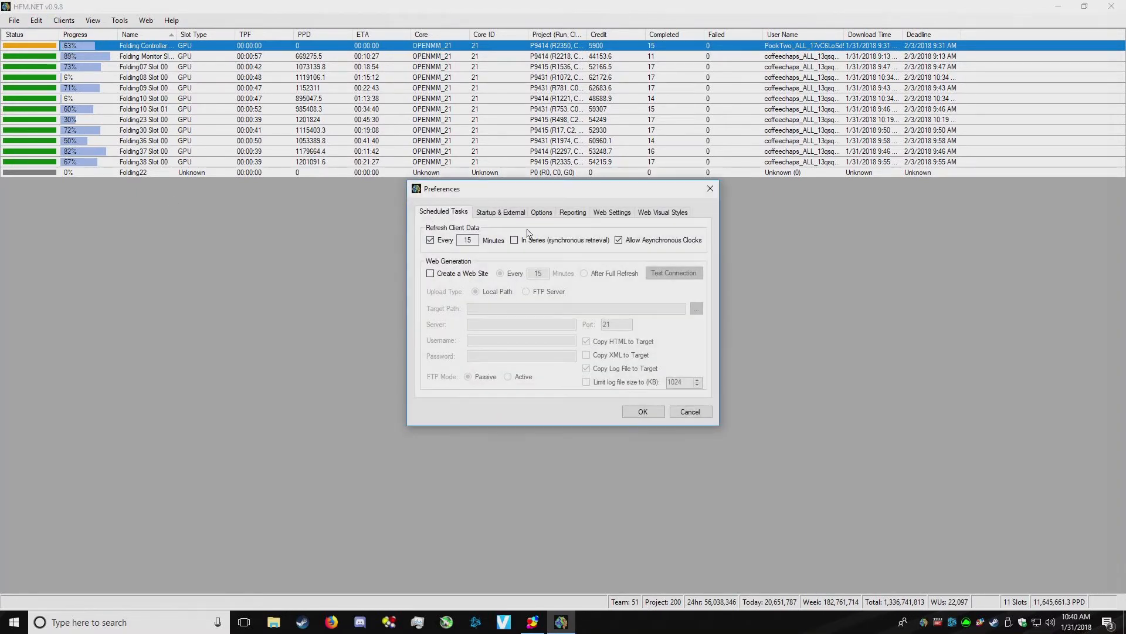
left_click(601, 214)
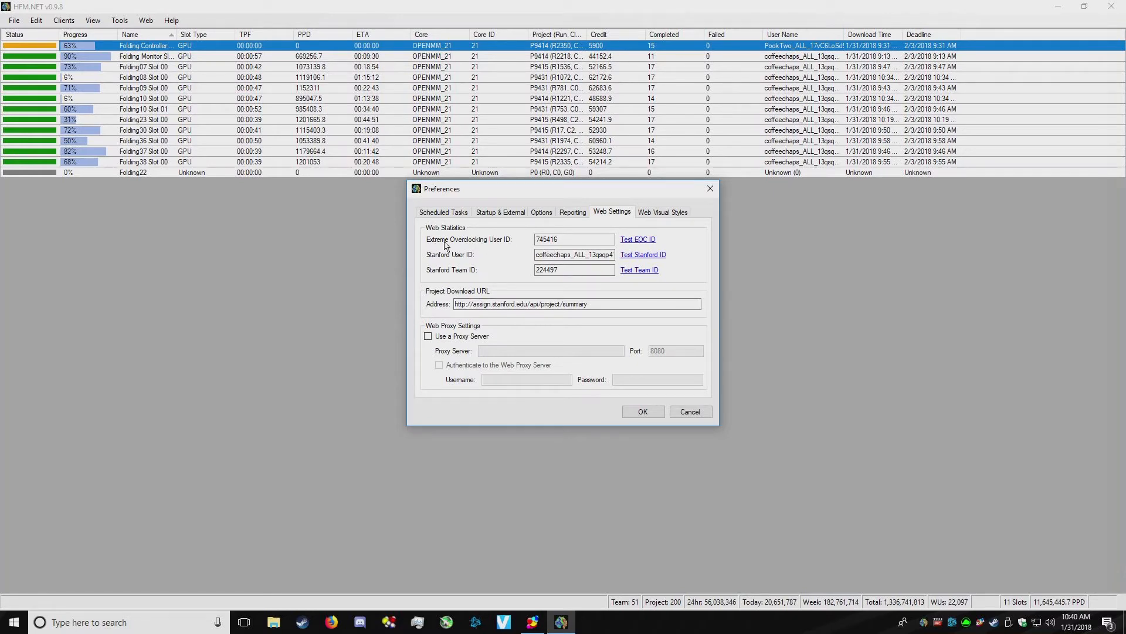
left_click(625, 239)
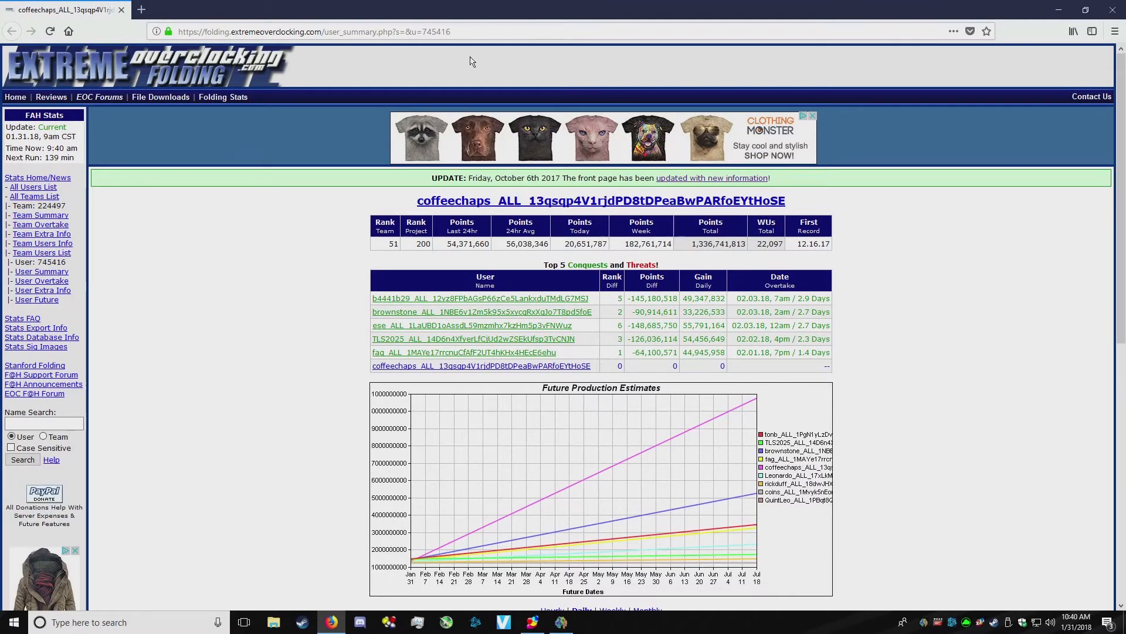
- Select the u= user ID in the stats page URL and return to HFM.NET
left_click_drag(451, 32, 421, 38)
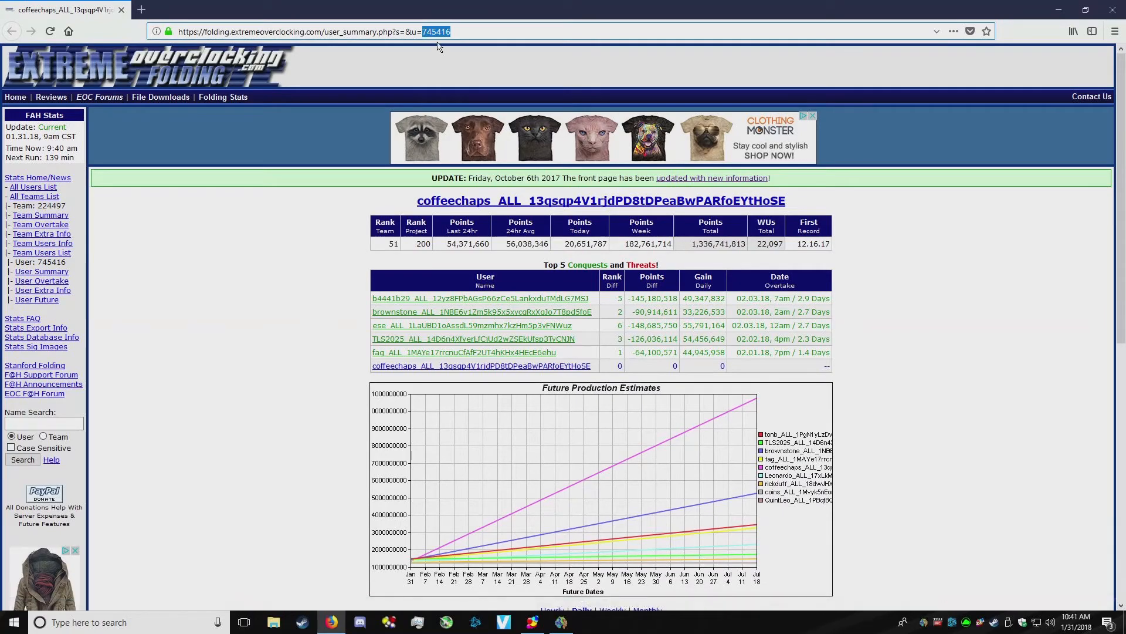
left_click(561, 622)
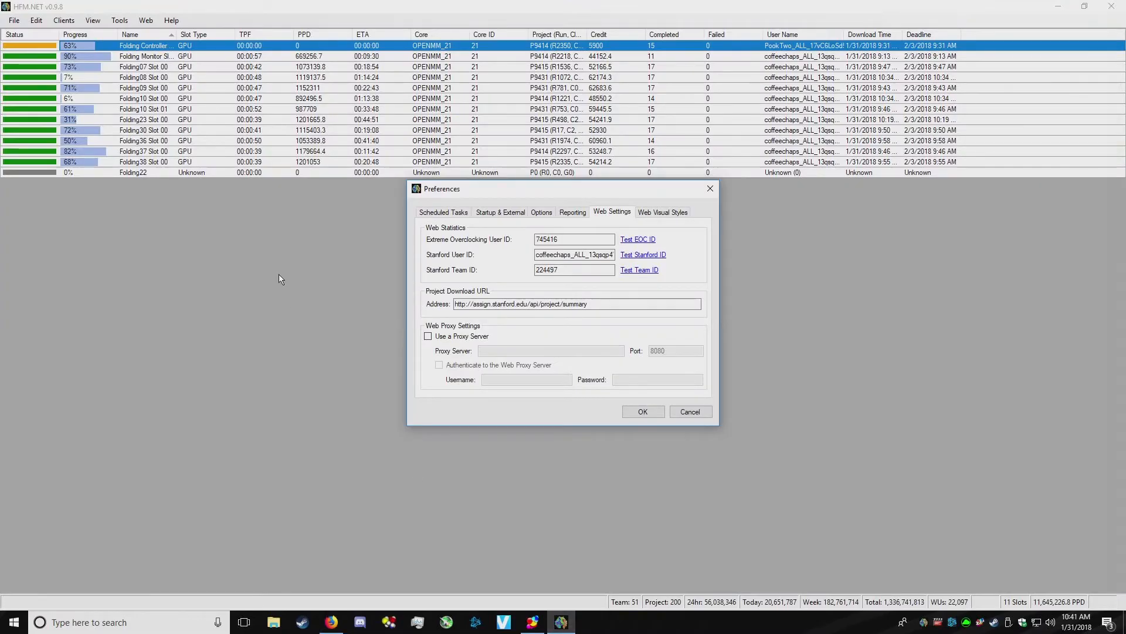
- Compare the Stanford User ID with Firefox and FAHControl, then accept the Preferences with OK
double_click(547, 254)
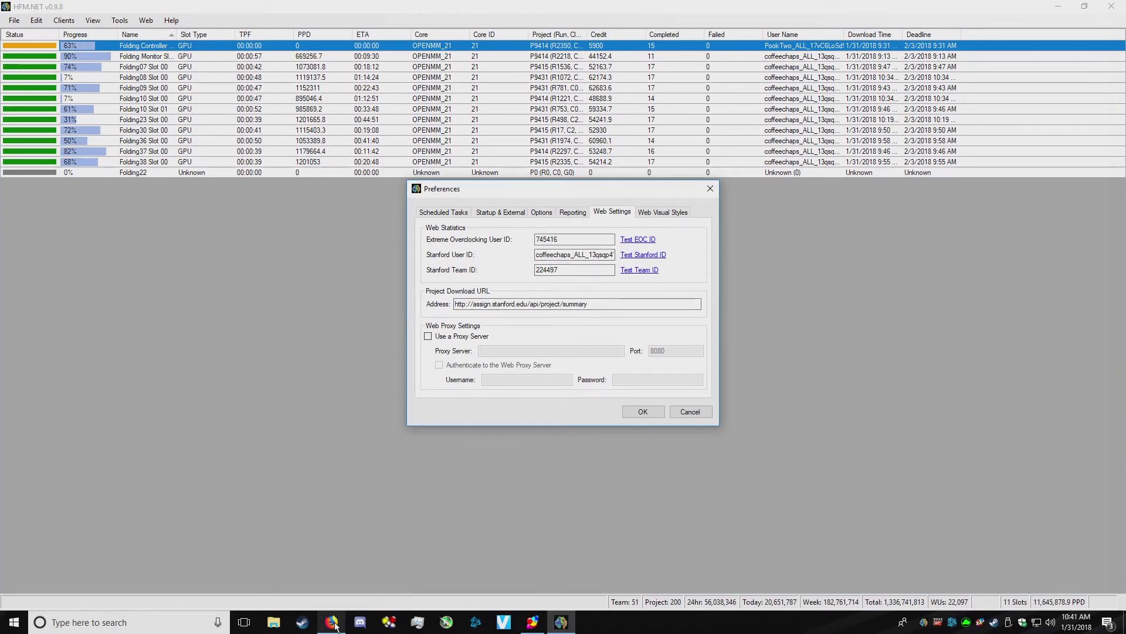
left_click(333, 623)
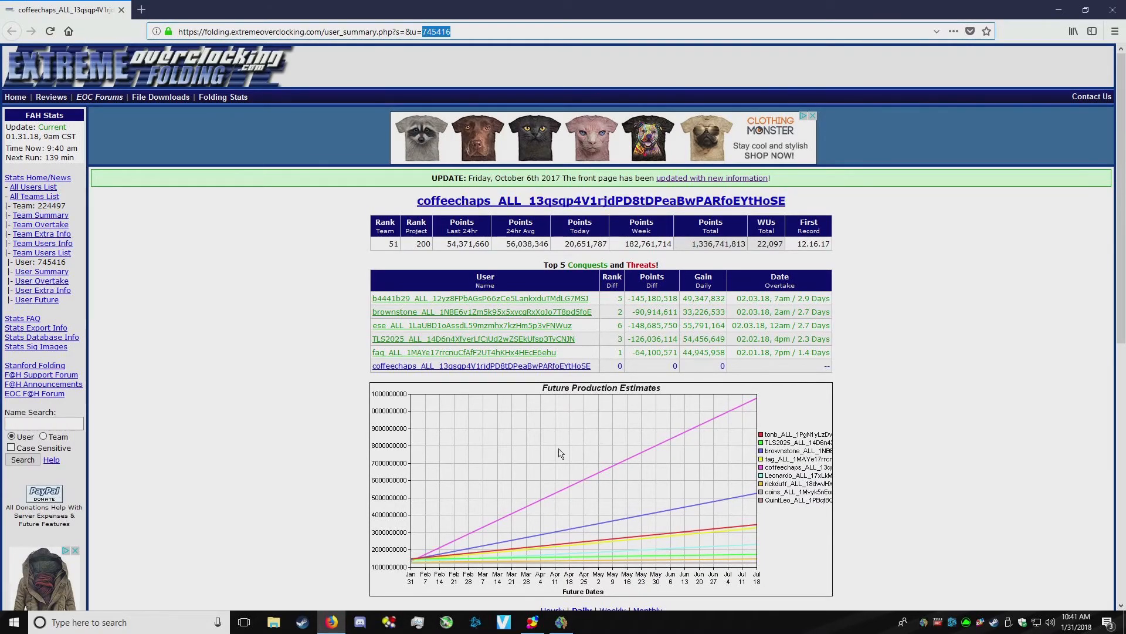
left_click(545, 621)
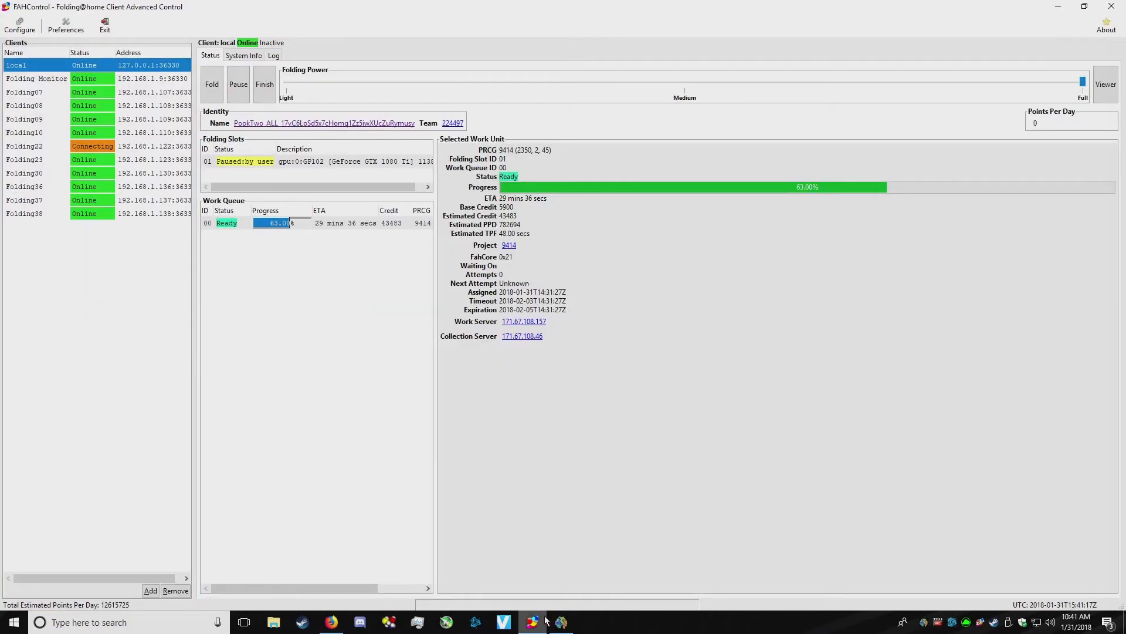
left_click(561, 621)
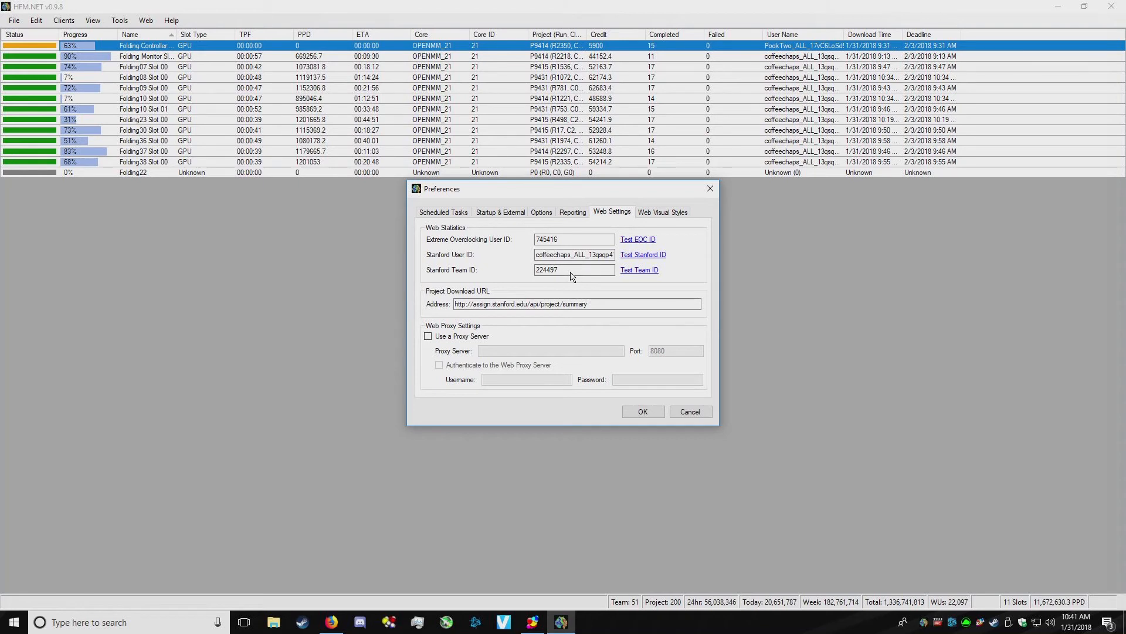
left_click(643, 411)
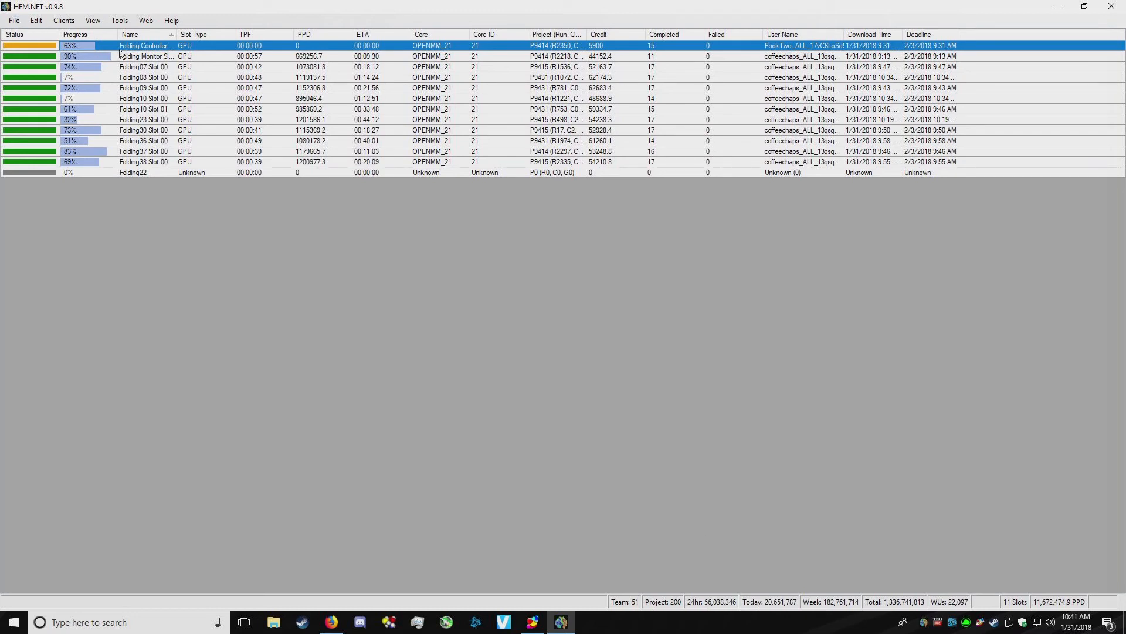
left_click(138, 58)
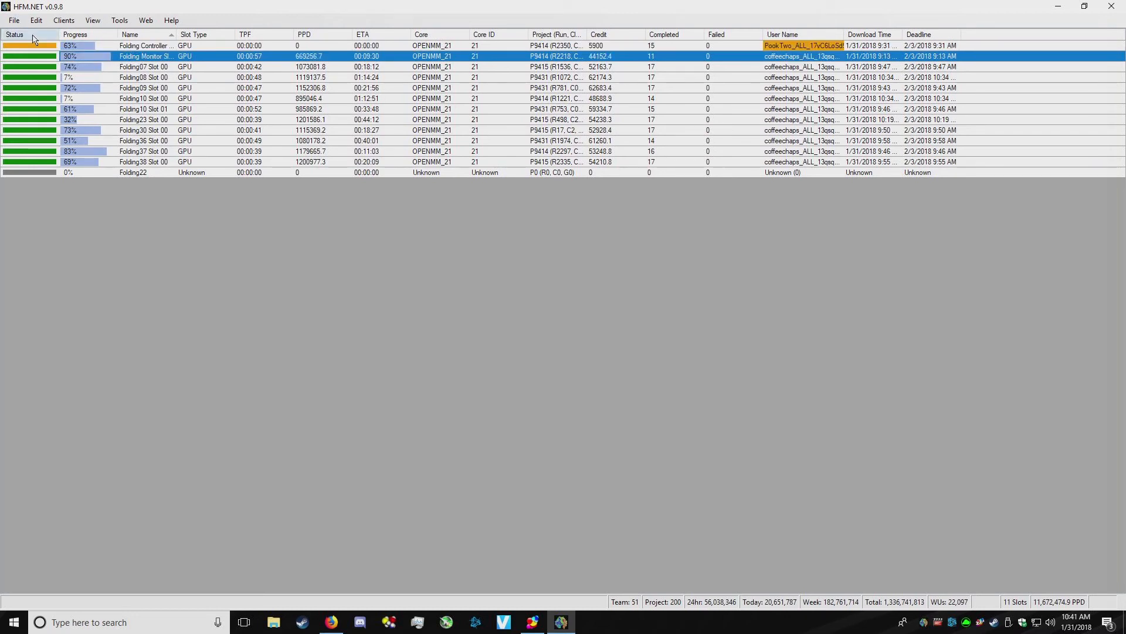
left_click(821, 44)
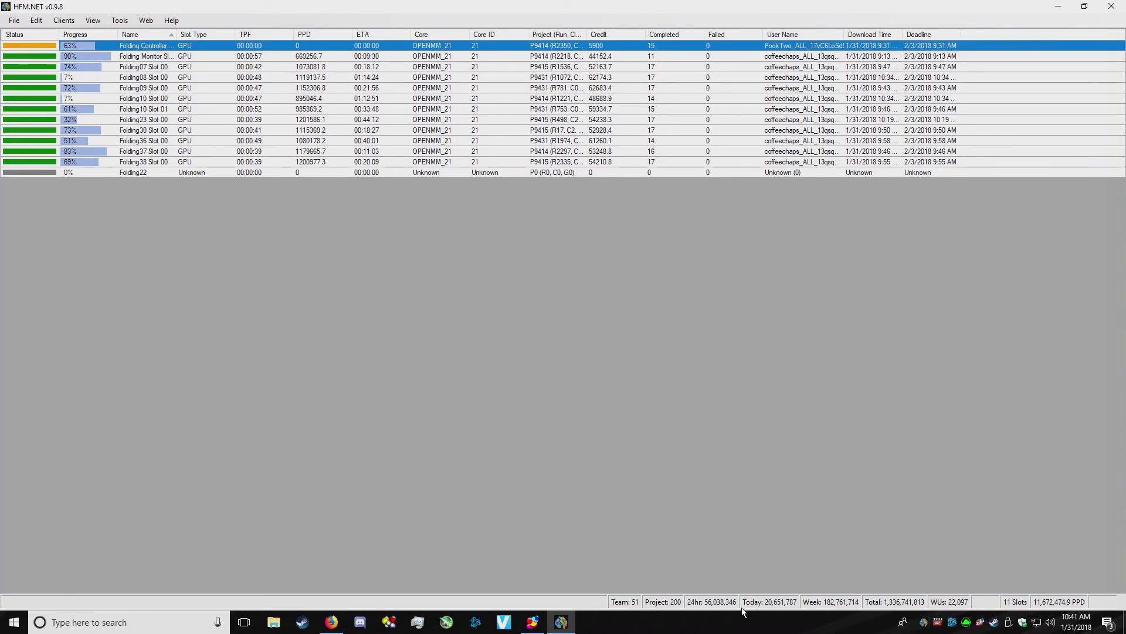
left_click(756, 80)
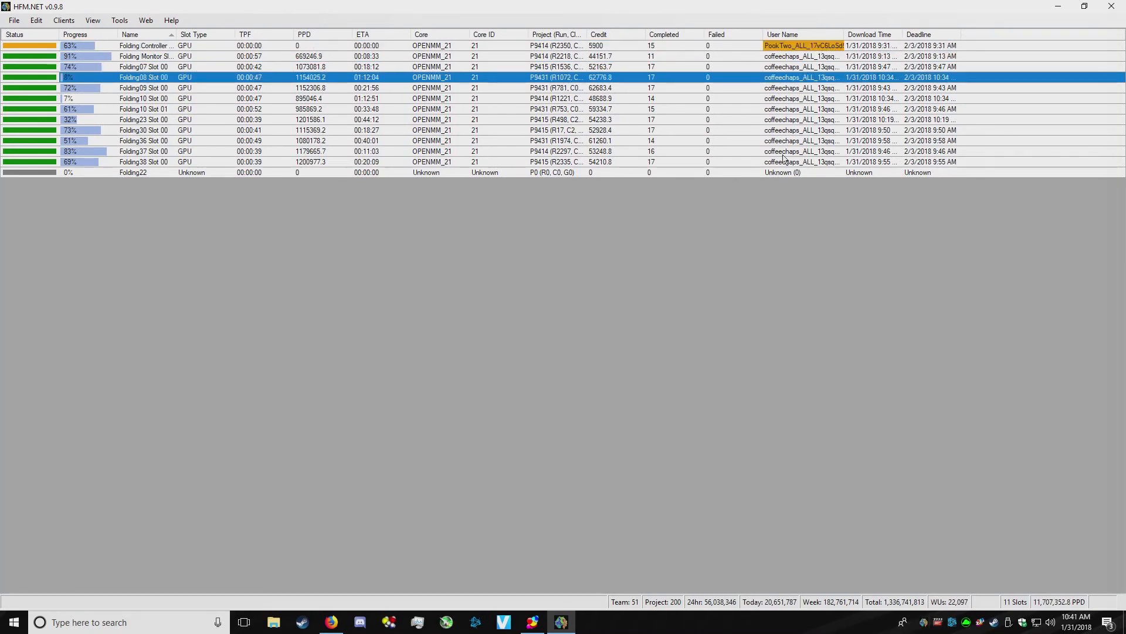